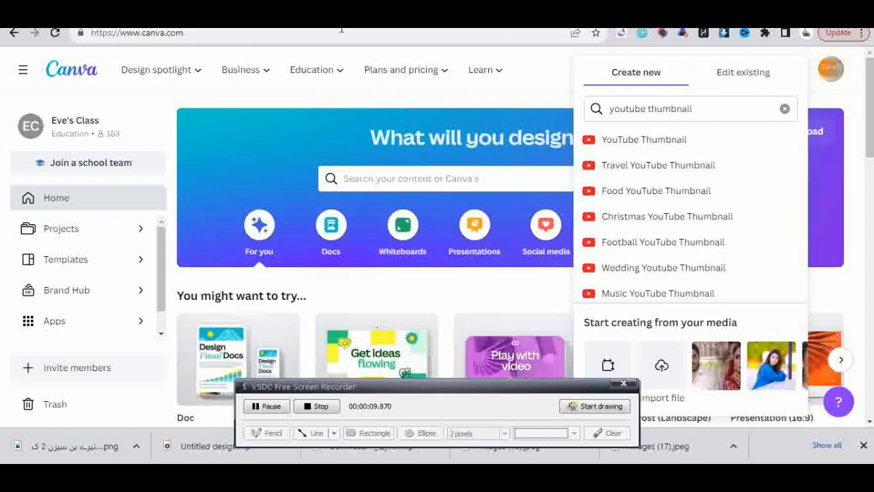
Open the blank YouTube Thumbnail design and move the screen recorder window out of the way.
{"action": "left_click", "coordinate": [340, 21]}
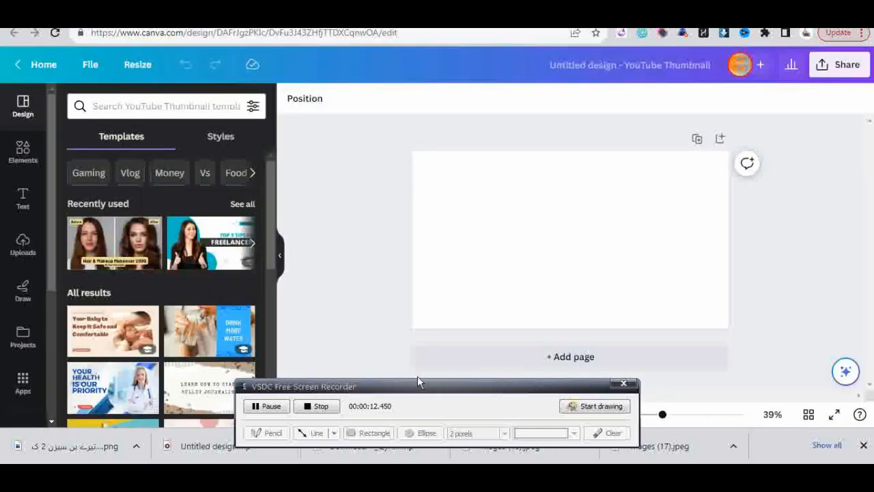
{"action": "left_click_drag", "start_coordinate": [417, 383], "coordinate": [440, 2]}
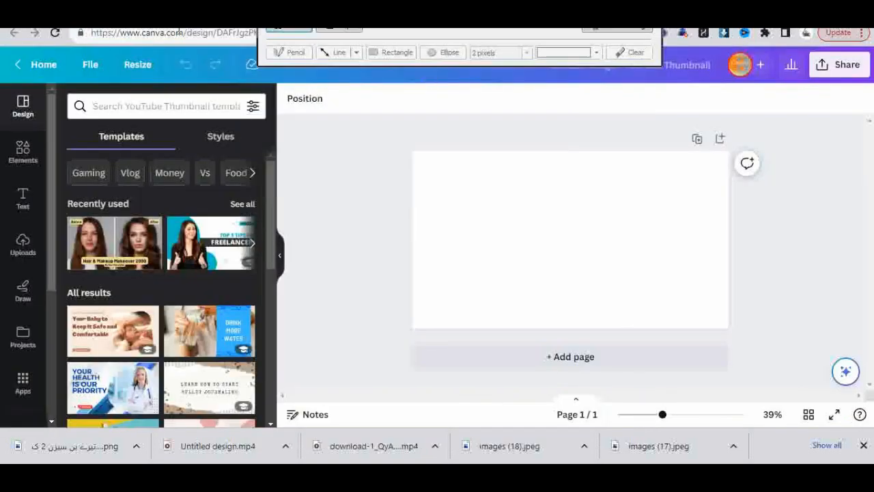
Search the thumbnail templates for "canva" and look through the template and style results.
{"action": "left_click", "coordinate": [117, 104]}
{"action": "type", "text": "cak"}
{"action": "key", "text": "BackSpace"}
{"action": "type", "text": "n"}
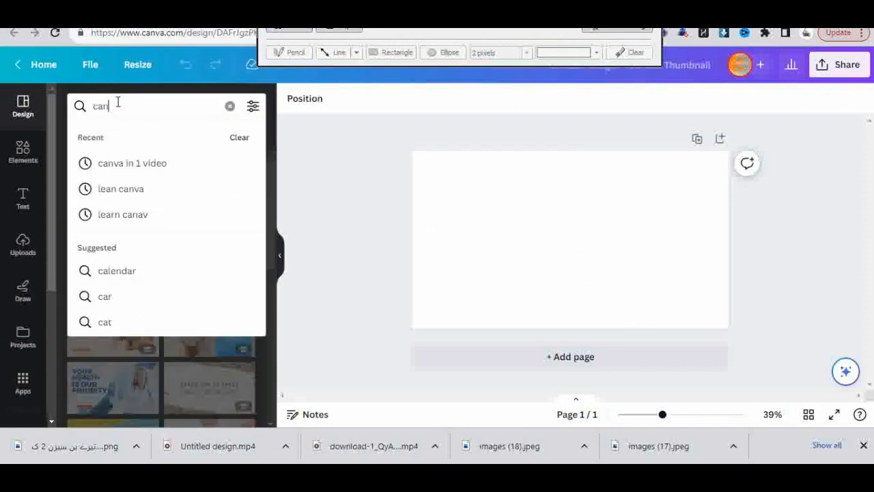
{"action": "type", "text": "va"}
{"action": "key", "text": "Return"}
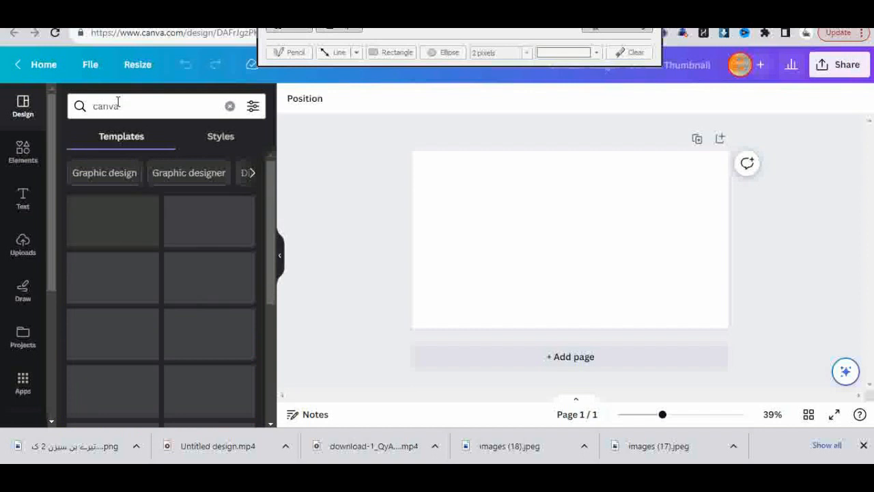
{"action": "left_click_drag", "start_coordinate": [271, 214], "coordinate": [285, 308]}
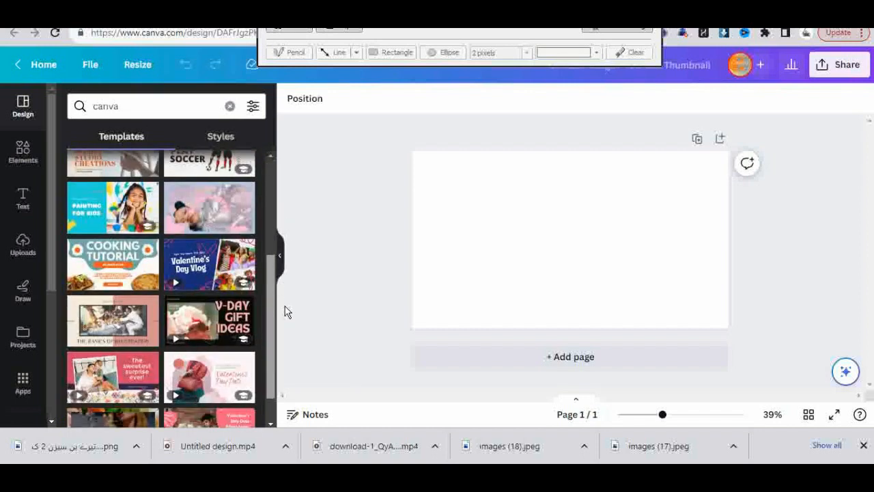
{"action": "left_click", "coordinate": [222, 138]}
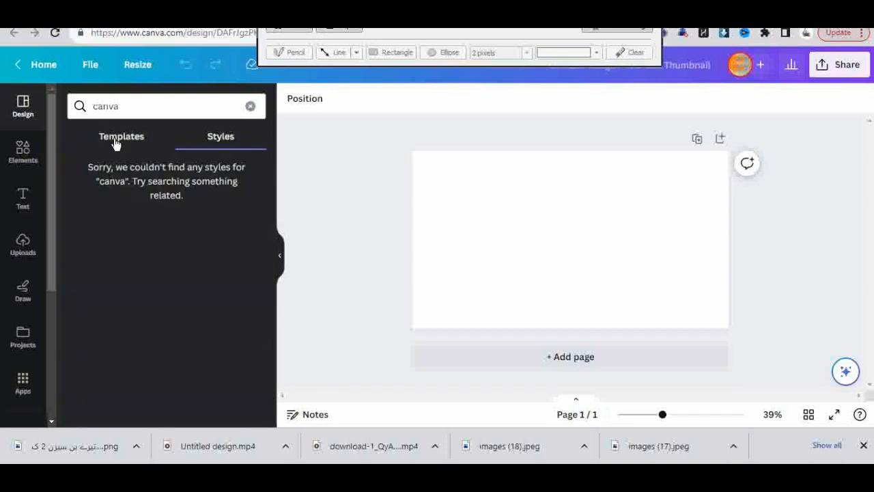
{"action": "left_click", "coordinate": [117, 140]}
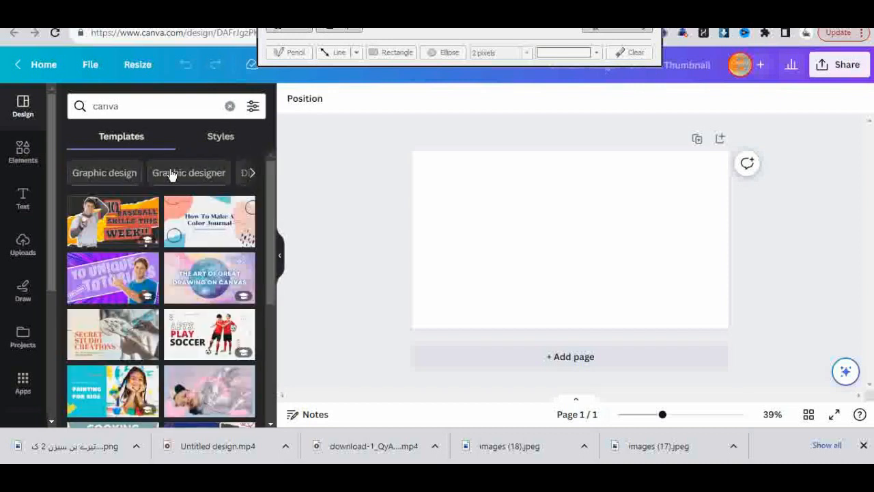
Apply the navy and yellow "How to Design Like a Pro" template from the Graphic design results and delete the photo in its circular frame.
{"action": "left_click", "coordinate": [133, 173]}
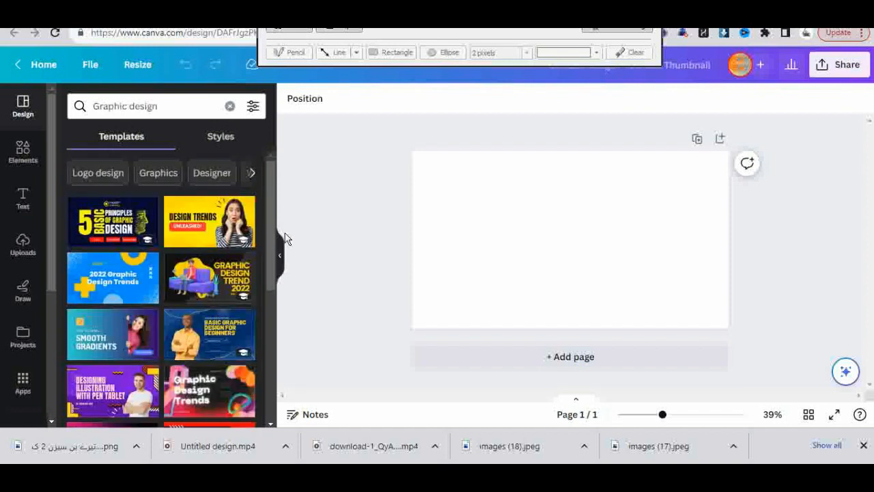
{"action": "scroll", "coordinate": [272, 245], "scroll_direction": "down", "scroll_amount": 2}
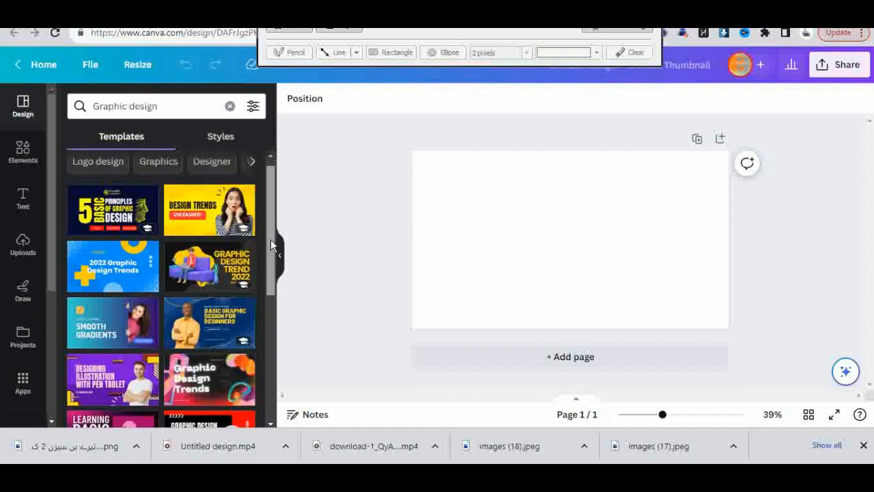
{"action": "scroll", "coordinate": [278, 312], "scroll_direction": "down", "scroll_amount": 4}
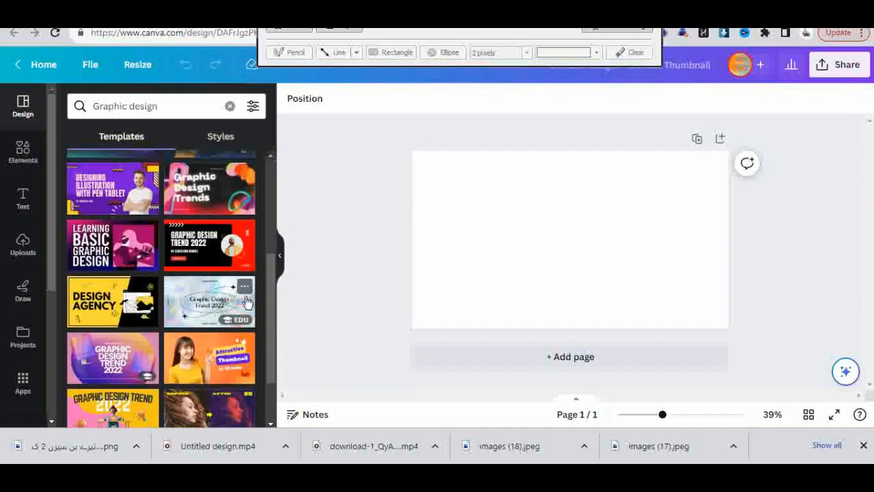
{"action": "scroll", "coordinate": [272, 304], "scroll_direction": "down", "scroll_amount": 5}
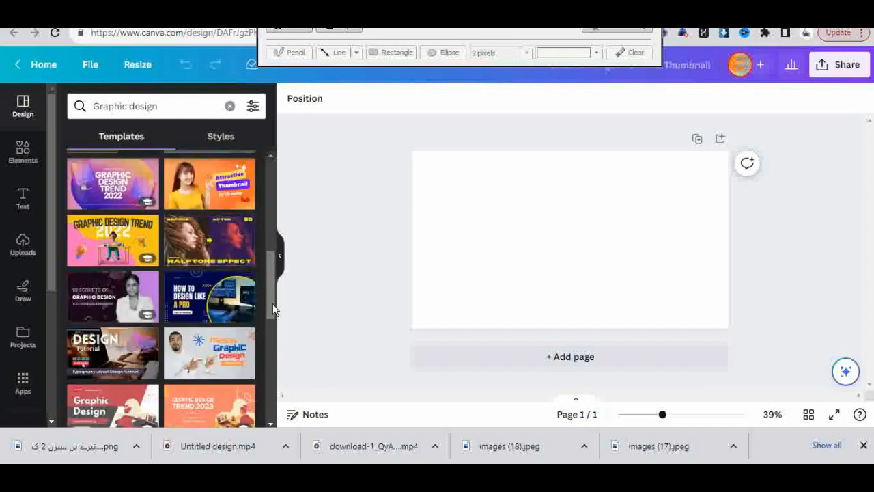
{"action": "scroll", "coordinate": [269, 298], "scroll_direction": "down", "scroll_amount": 2}
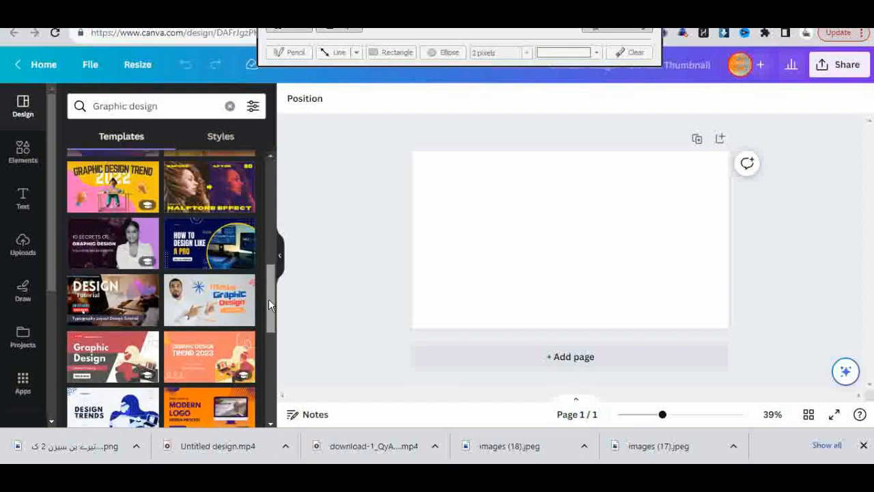
{"action": "left_click", "coordinate": [217, 258]}
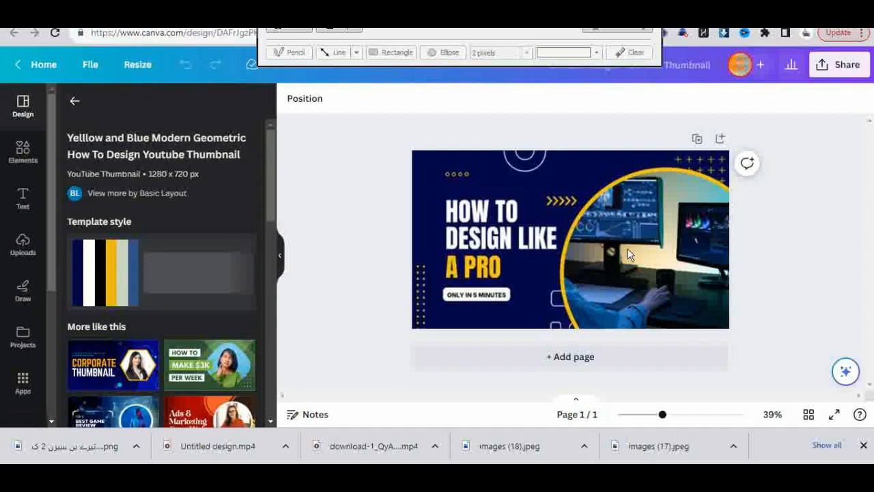
{"action": "left_click", "coordinate": [657, 279]}
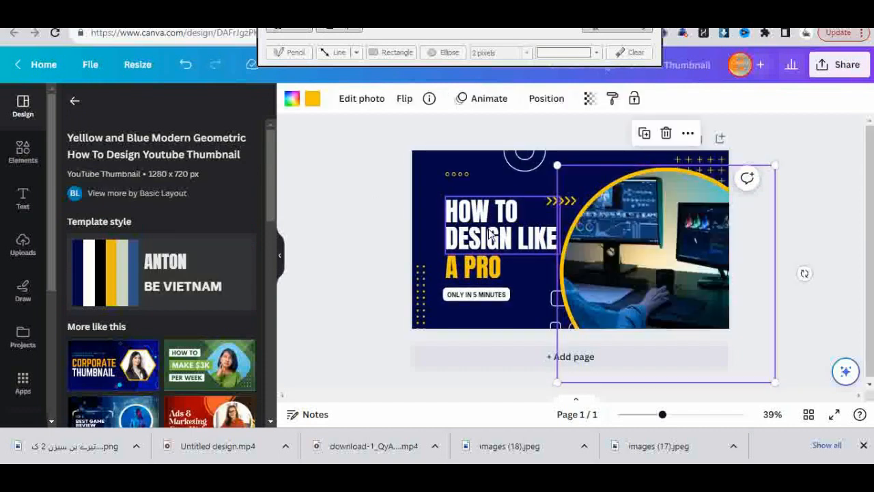
{"action": "key", "text": "Delete"}
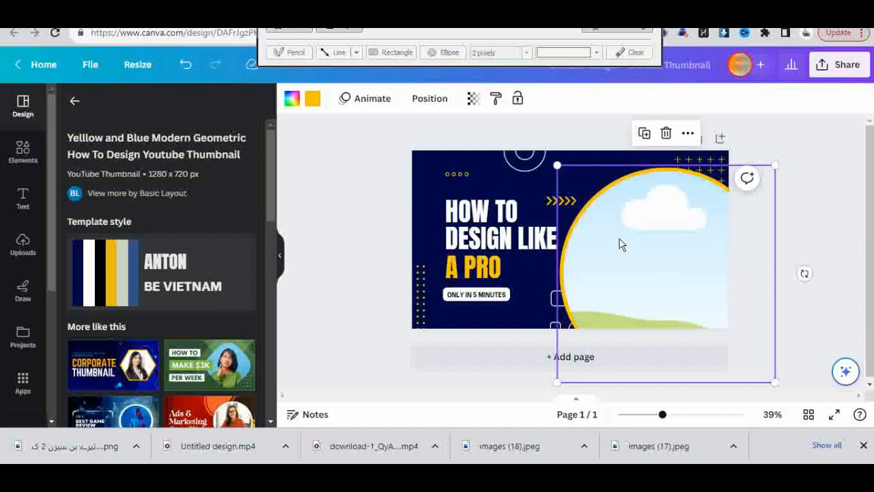
Search the elements library for "female teacher".
{"action": "left_click", "coordinate": [7, 156]}
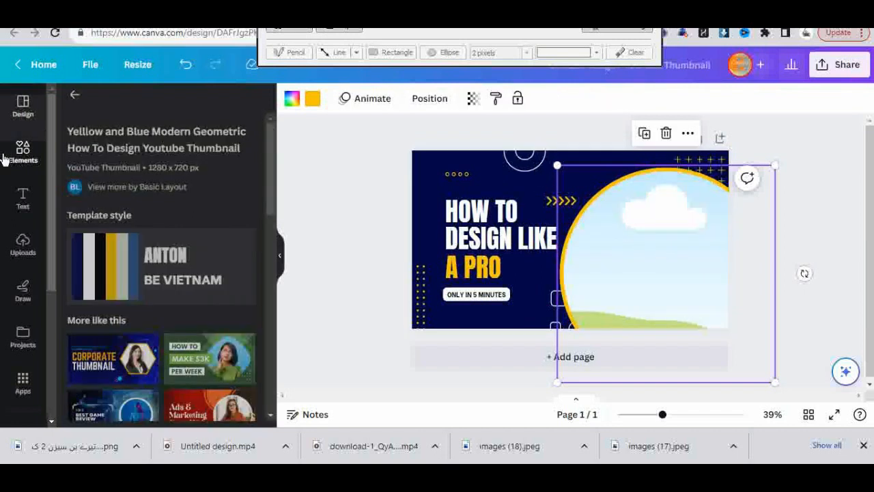
{"action": "left_click", "coordinate": [153, 105]}
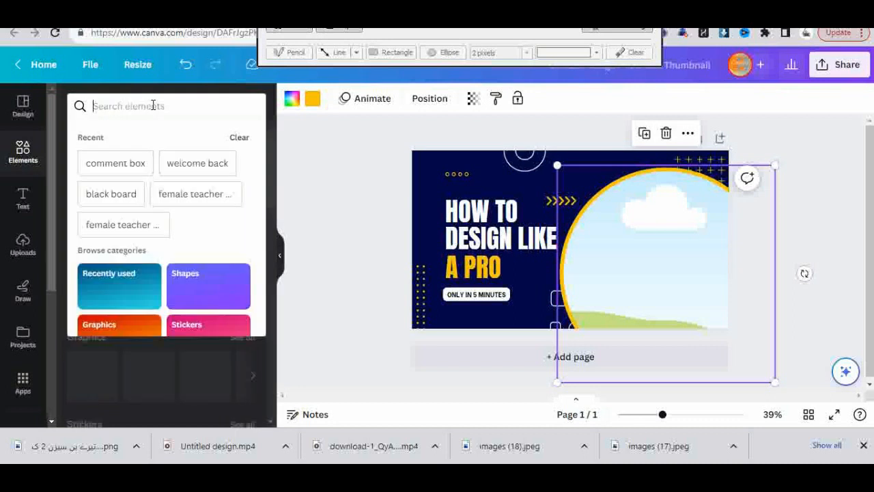
{"action": "type", "text": "tea"}
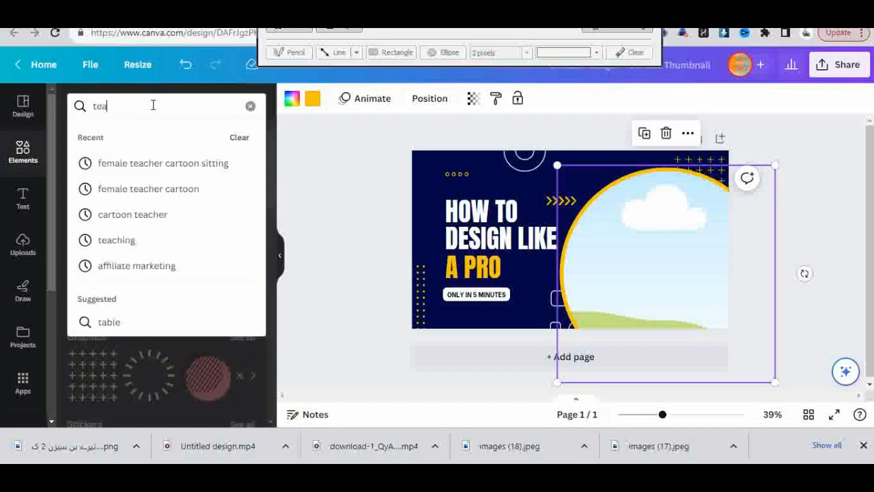
{"action": "type", "text": "cher"}
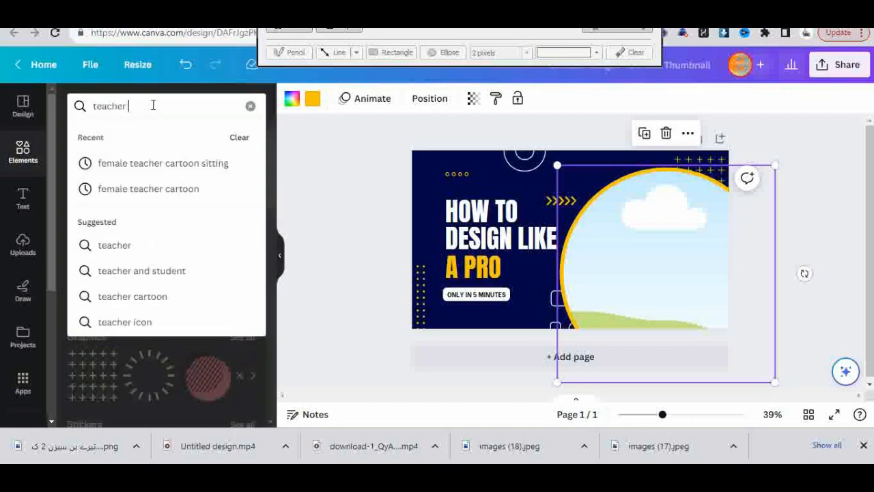
{"action": "key", "text": "ctrl+a"}
{"action": "key", "text": "BackSpace"}
{"action": "type", "text": "f"}
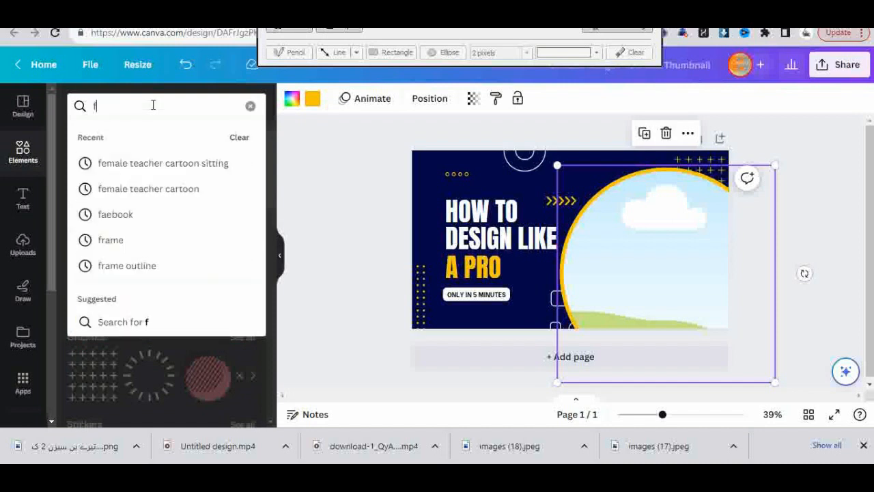
{"action": "type", "text": "emale teacher"}
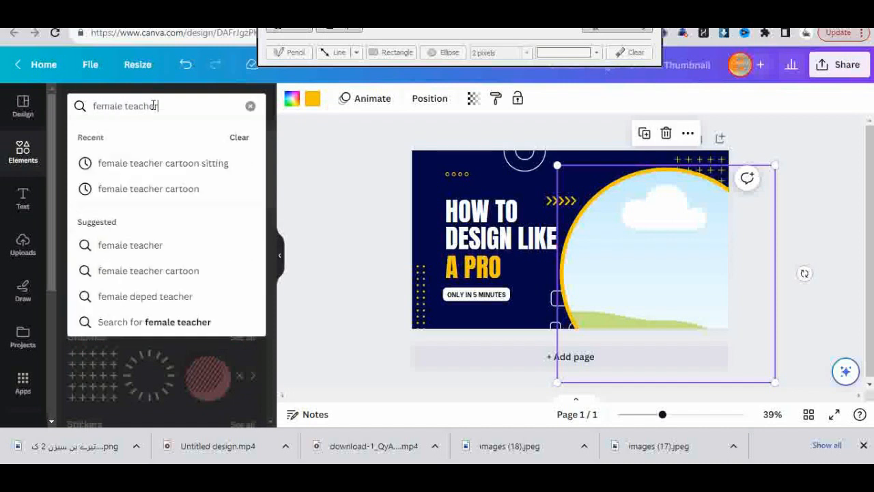
{"action": "key", "text": "Return"}
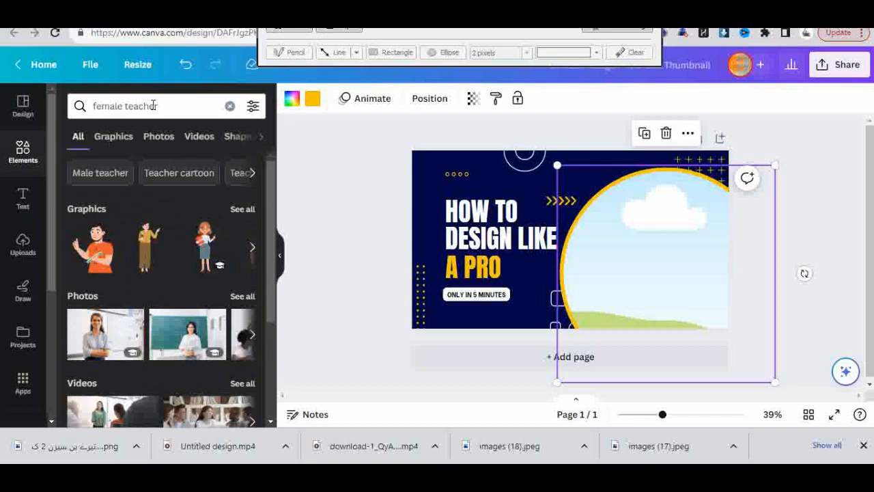
Place the stock photo of the woman with glasses holding a black folder into the thumbnail's circular frame.
{"action": "left_click", "coordinate": [245, 209]}
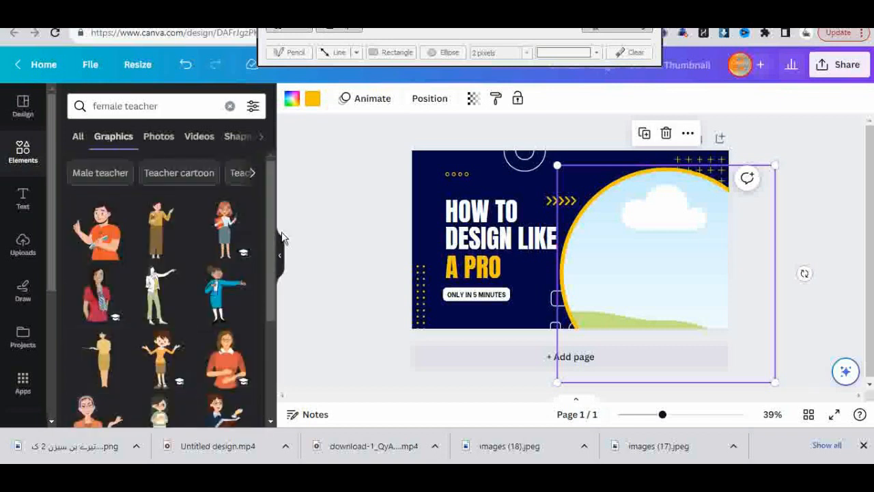
{"action": "scroll", "coordinate": [273, 323], "scroll_direction": "down", "scroll_amount": 5}
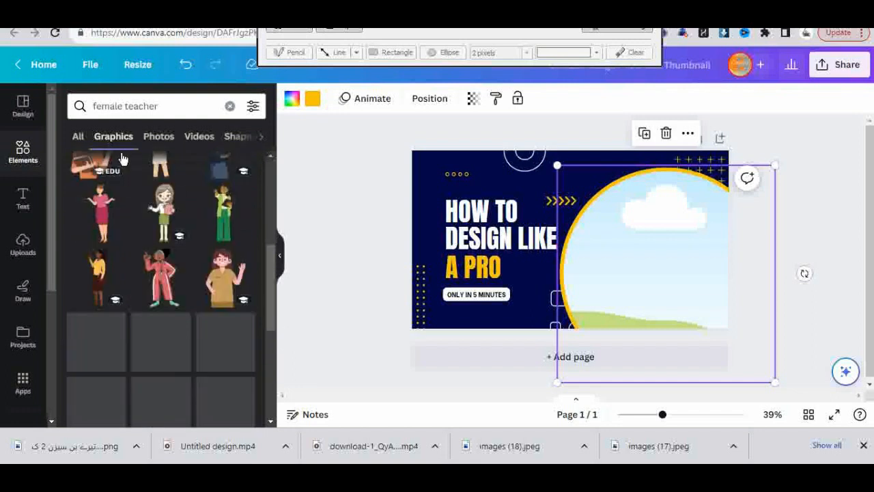
{"action": "left_click", "coordinate": [158, 136]}
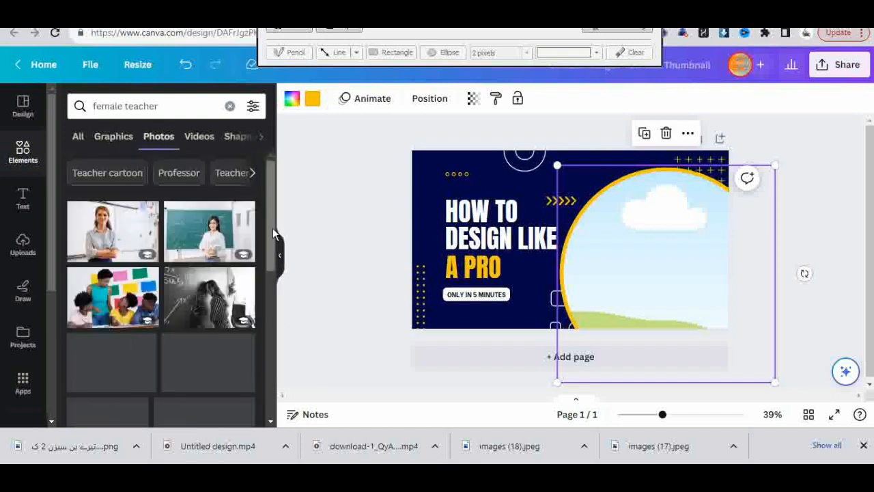
{"action": "scroll", "coordinate": [283, 304], "scroll_direction": "down", "scroll_amount": 3}
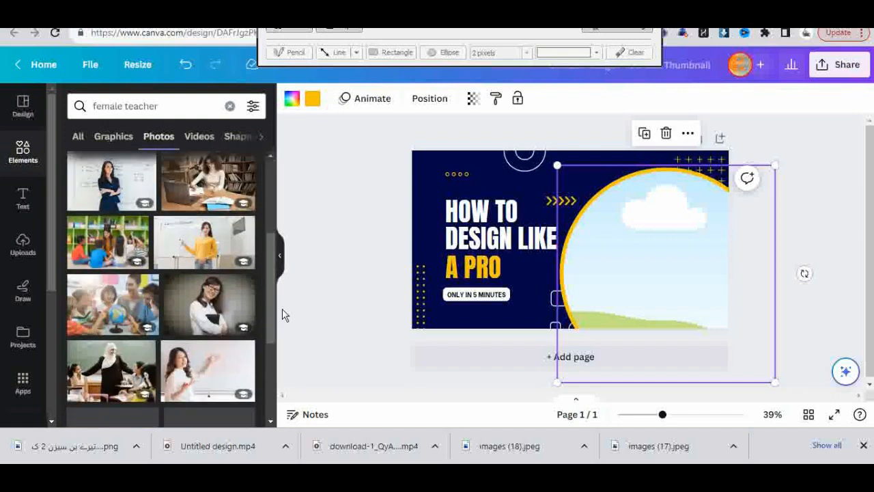
{"action": "left_click", "coordinate": [284, 314]}
{"action": "left_click_drag", "start_coordinate": [270, 291], "coordinate": [273, 341]}
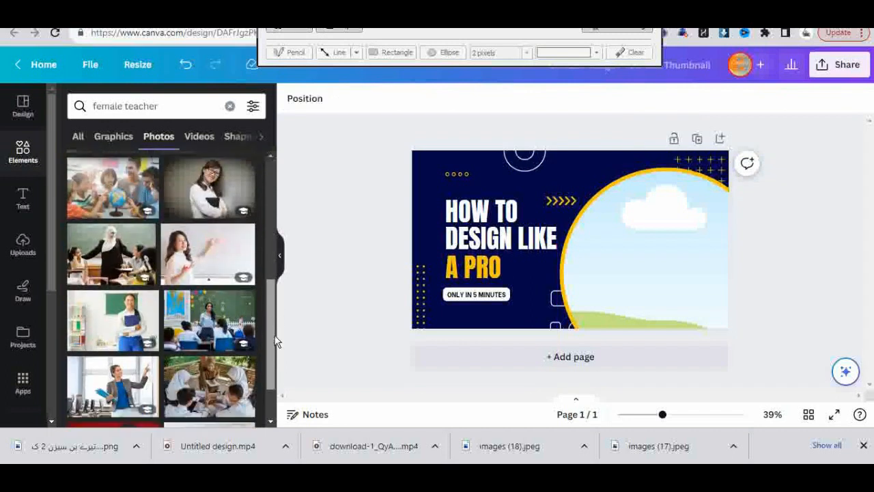
{"action": "left_click", "coordinate": [213, 212]}
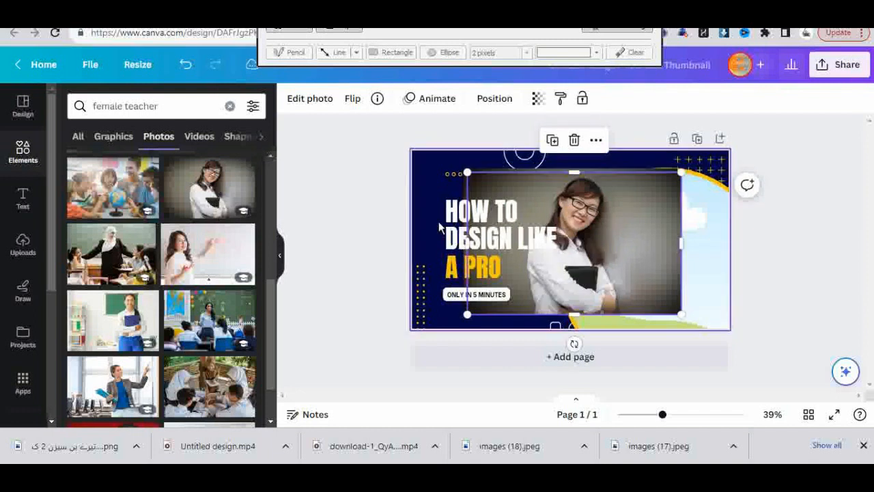
{"action": "left_click_drag", "start_coordinate": [602, 248], "coordinate": [640, 257]}
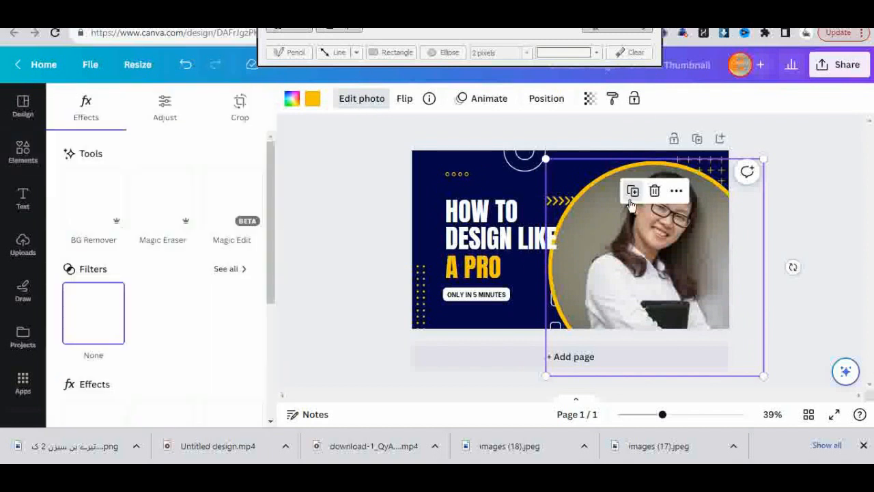
Try removing the background from a duplicate of the circular photo frame, and discard the duplicate.
{"action": "left_click", "coordinate": [74, 208]}
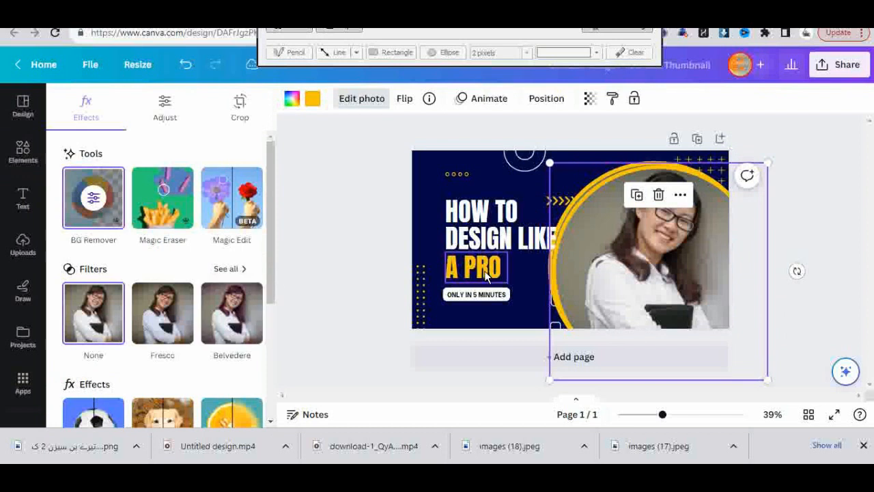
{"action": "left_click_drag", "start_coordinate": [662, 256], "coordinate": [640, 339]}
{"action": "key", "text": "Delete"}
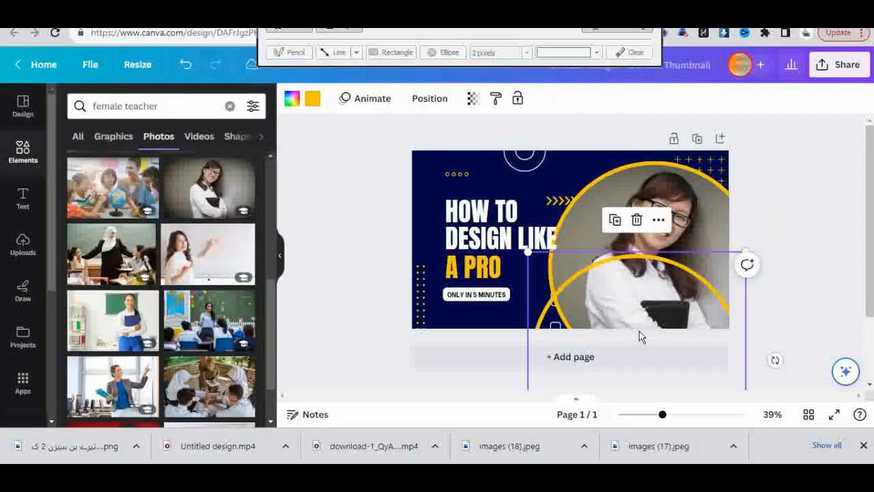
{"action": "left_click_drag", "start_coordinate": [671, 288], "coordinate": [680, 284]}
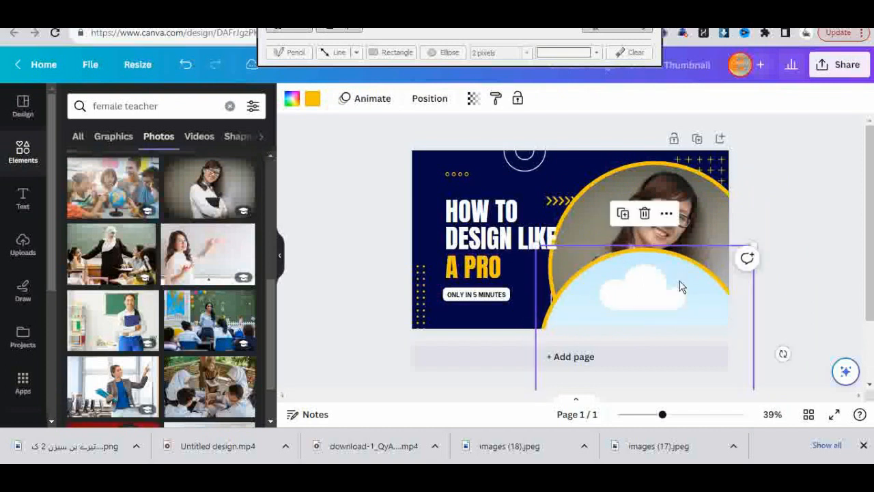
{"action": "key", "text": "ctrl+z"}
{"action": "key", "text": "ctrl+z"}
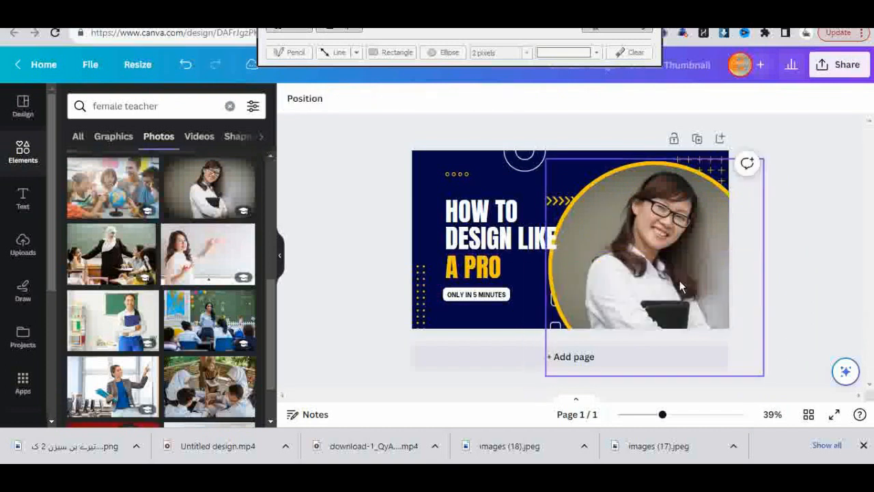
Remove the background from the woman's photo in the circular frame.
{"action": "left_click", "coordinate": [689, 248]}
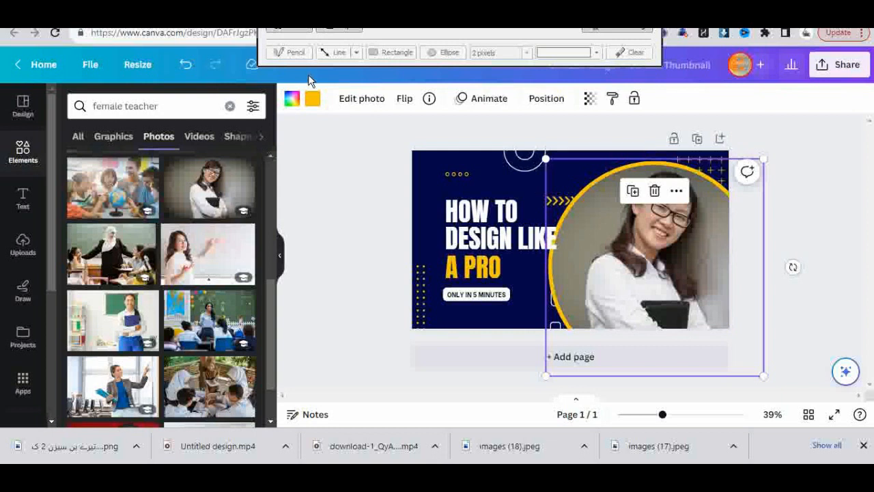
{"action": "left_click", "coordinate": [361, 97]}
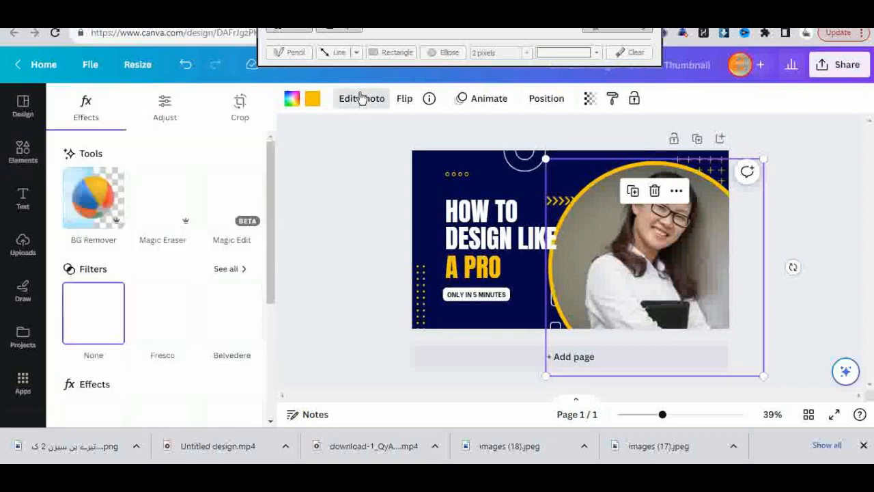
{"action": "left_click", "coordinate": [98, 192]}
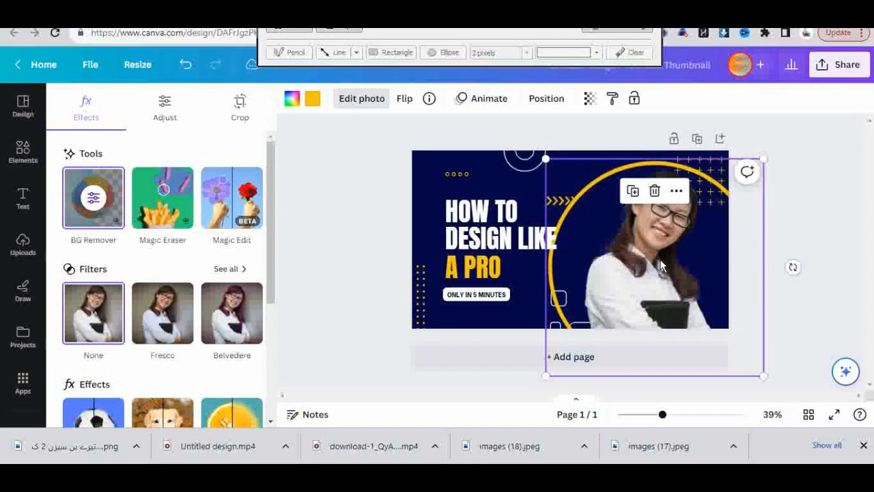
Flip the circular frame's photo horizontally and shift the frame slightly down within the thumbnail.
{"action": "left_click_drag", "start_coordinate": [661, 266], "coordinate": [675, 276]}
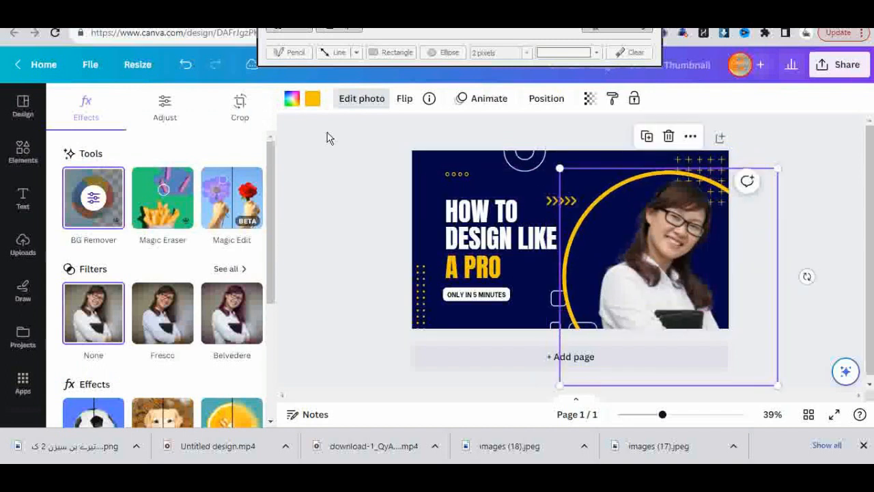
{"action": "left_click", "coordinate": [407, 99]}
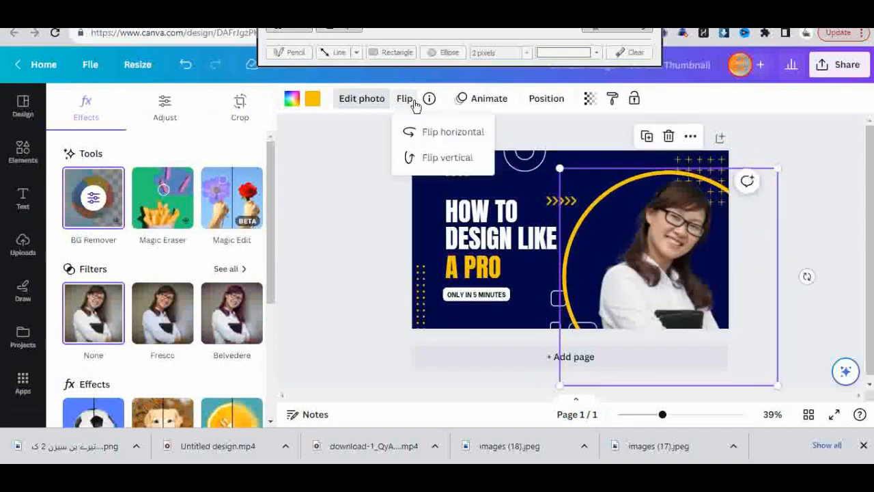
{"action": "left_click", "coordinate": [440, 133]}
{"action": "left_click", "coordinate": [441, 133]}
{"action": "left_click", "coordinate": [441, 132]}
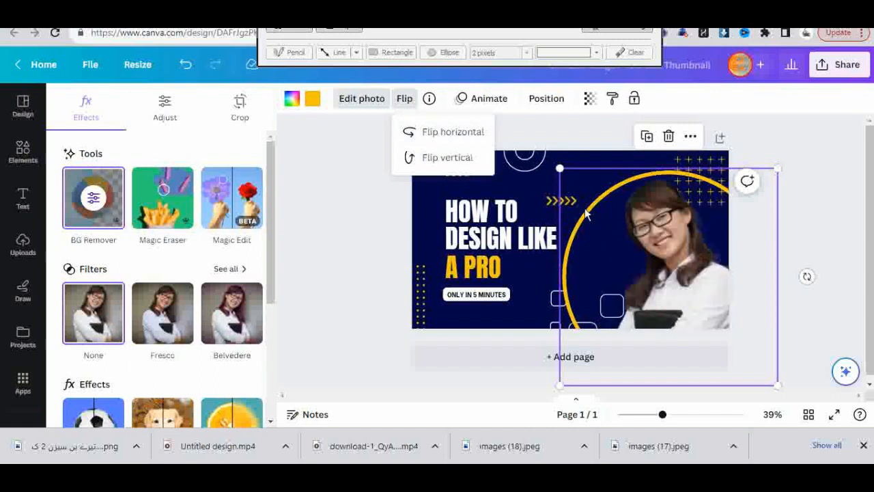
{"action": "left_click_drag", "start_coordinate": [683, 304], "coordinate": [669, 312]}
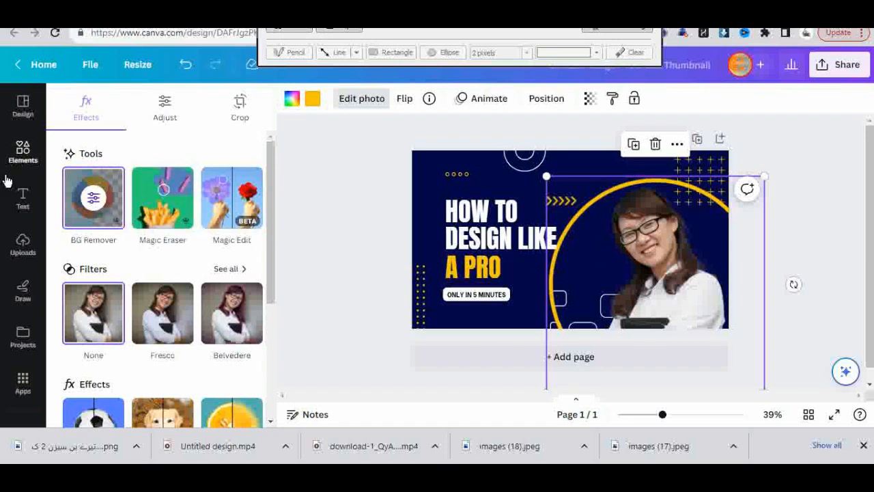
Search the elements library for "canva" and show only the graphics results.
{"action": "left_click", "coordinate": [25, 152]}
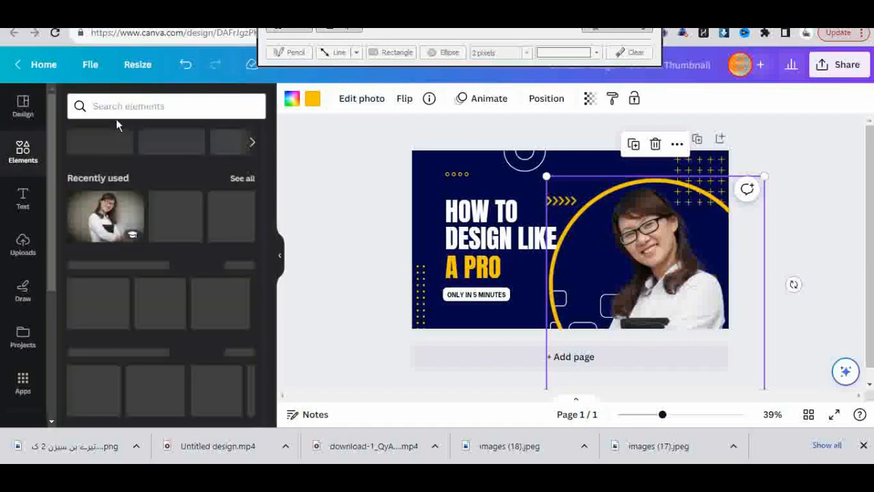
{"action": "left_click", "coordinate": [120, 107]}
{"action": "type", "text": "canva"}
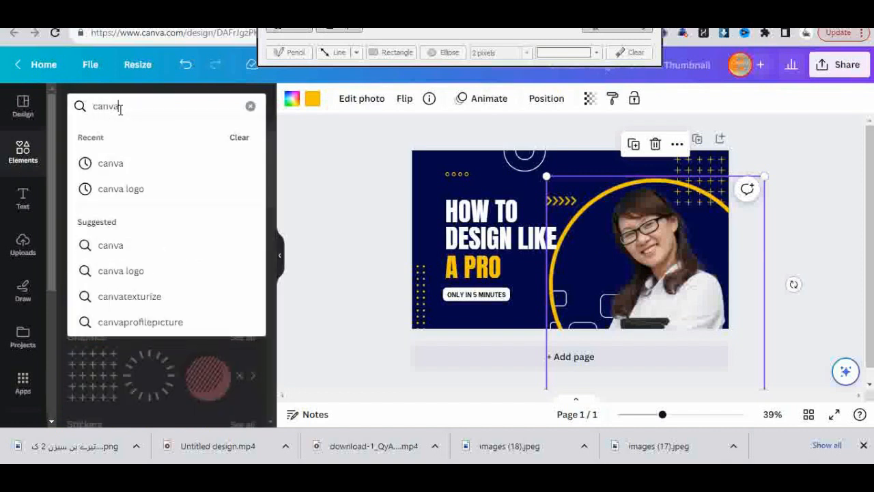
{"action": "key", "text": "Return"}
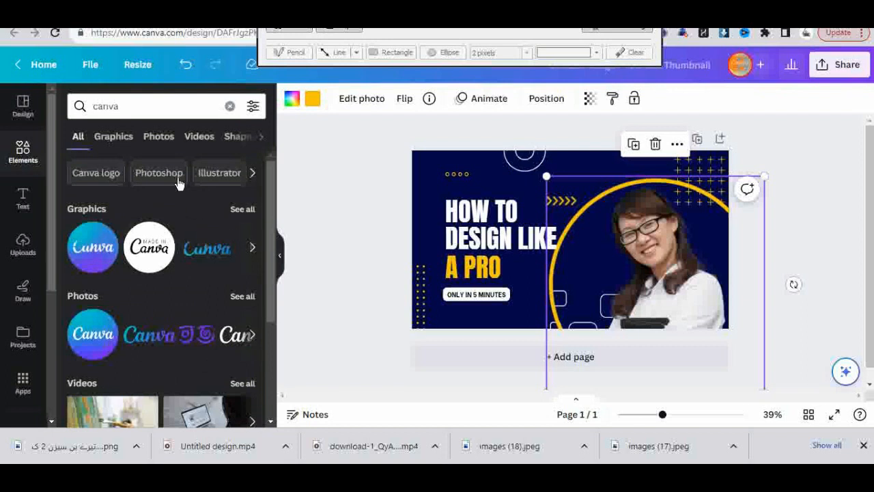
{"action": "left_click", "coordinate": [113, 136]}
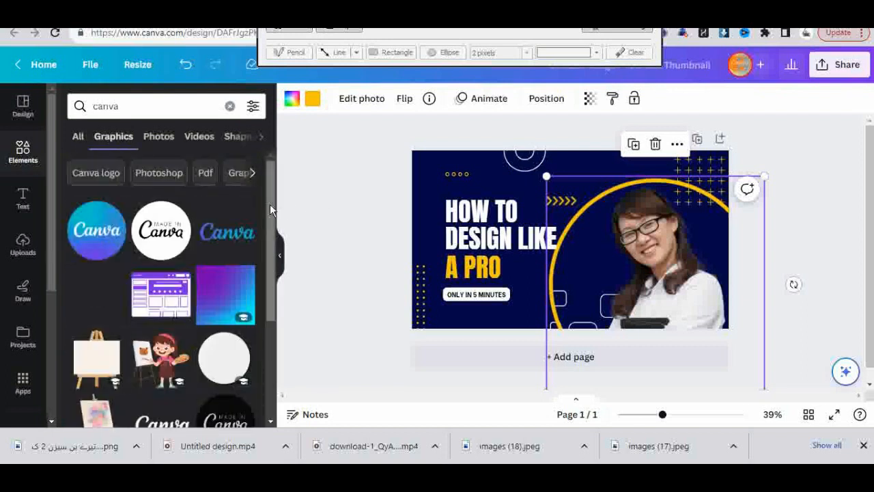
Try placing the purple-to-blue Canva gradient background graphic into the circular frame, and undo it.
{"action": "left_click", "coordinate": [244, 278]}
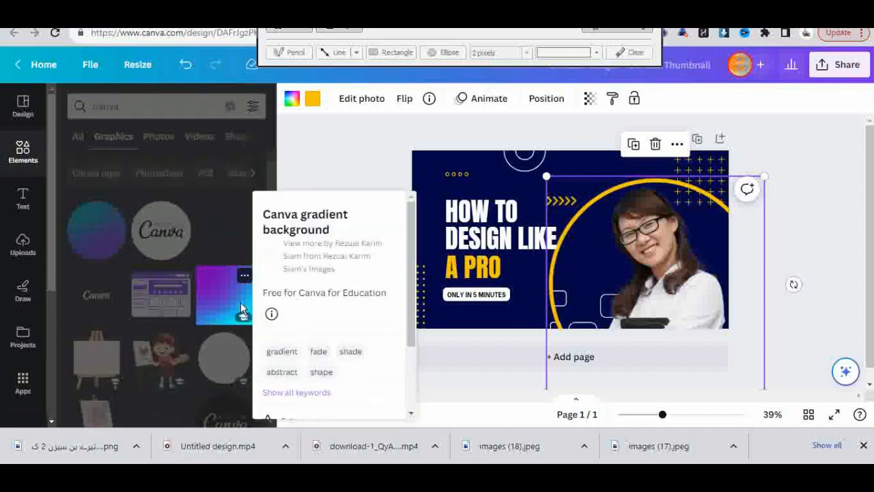
{"action": "left_click", "coordinate": [215, 292]}
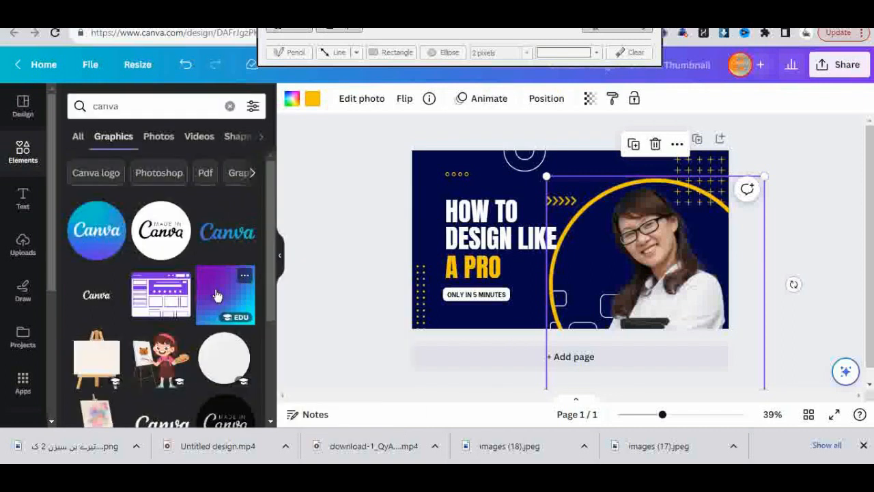
{"action": "left_click_drag", "start_coordinate": [607, 244], "coordinate": [686, 253]}
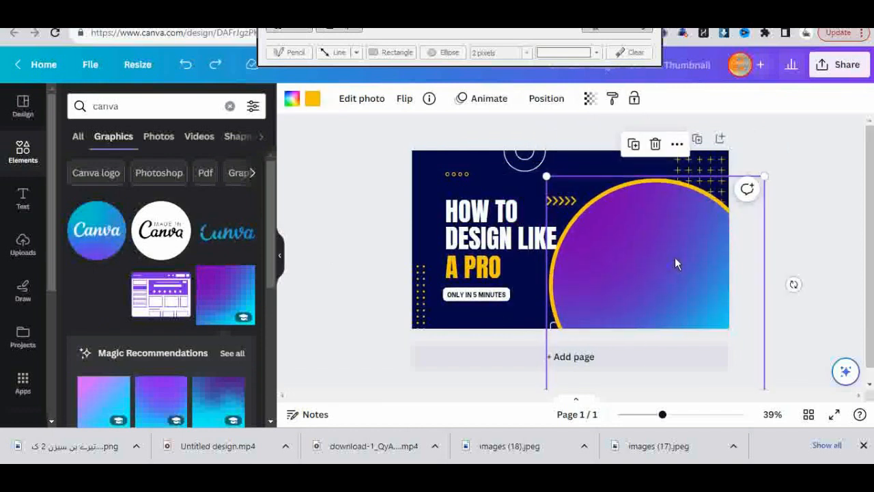
{"action": "key", "text": "ctrl+z"}
Shift the circular frame left, and enlarge the separate purple-to-blue gradient graphic to cover the thumbnail's right-hand part.
{"action": "left_click_drag", "start_coordinate": [669, 256], "coordinate": [634, 255]}
{"action": "right_click", "coordinate": [639, 231]}
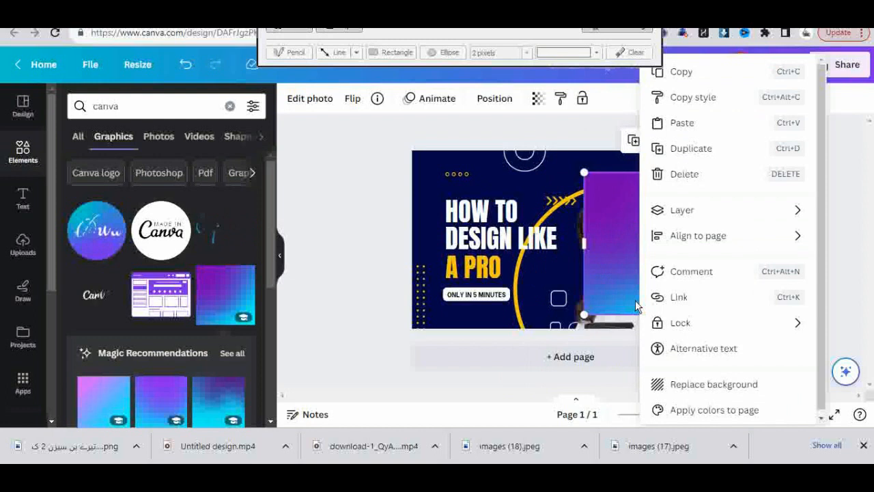
{"action": "left_click", "coordinate": [586, 176]}
{"action": "left_click_drag", "start_coordinate": [586, 176], "coordinate": [545, 135]}
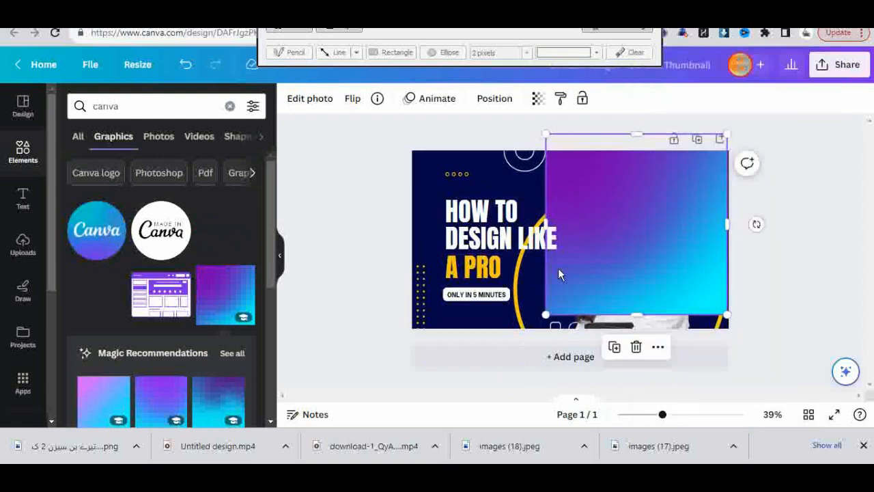
{"action": "left_click_drag", "start_coordinate": [546, 314], "coordinate": [505, 339]}
Send the gradient graphic to the back, behind the circular photo frame and all decorations.
{"action": "right_click", "coordinate": [595, 286]}
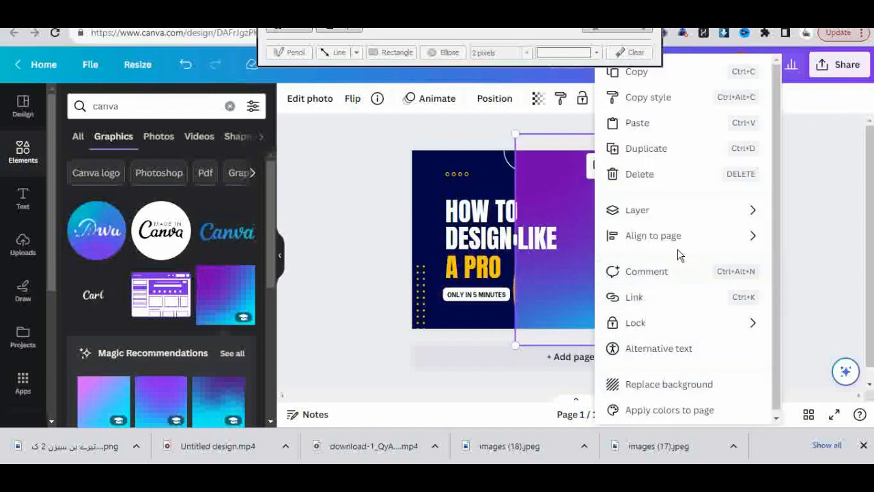
{"action": "mouse_move", "coordinate": [673, 216]}
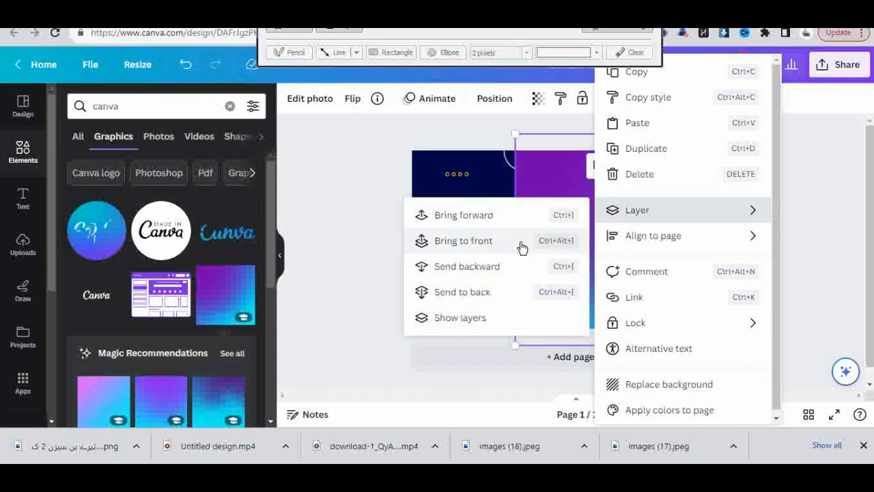
{"action": "left_click", "coordinate": [506, 267]}
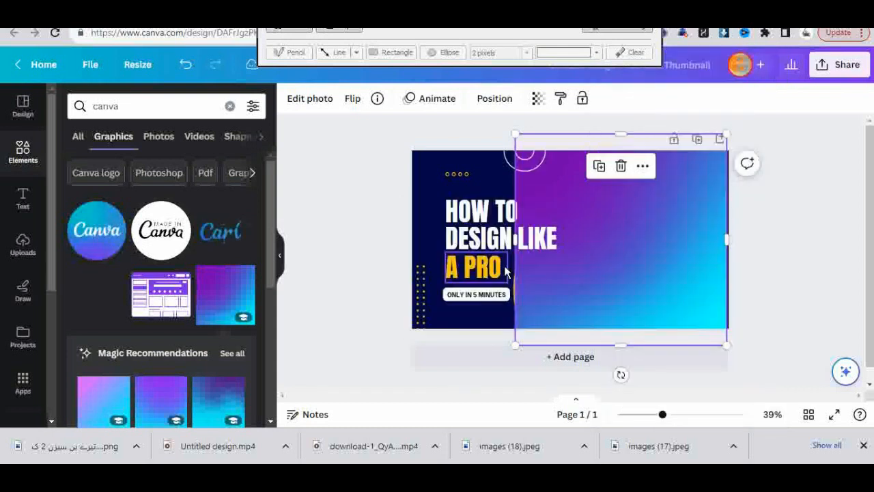
{"action": "right_click", "coordinate": [595, 247]}
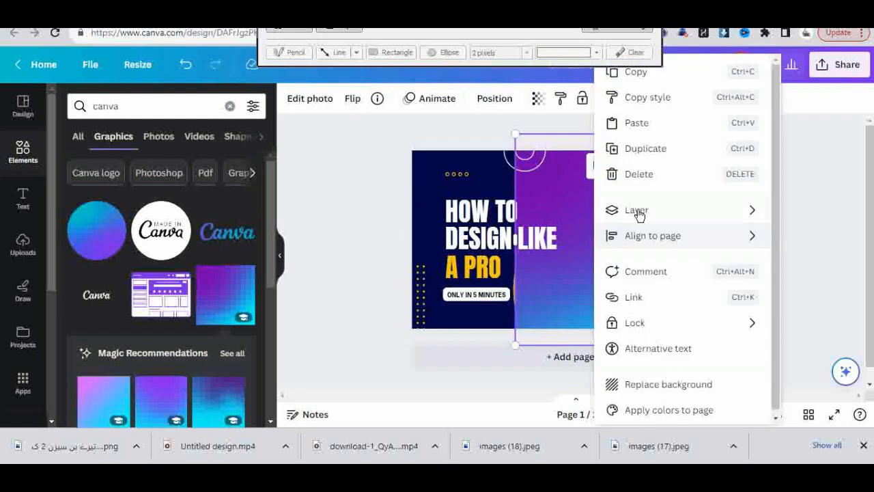
{"action": "mouse_move", "coordinate": [646, 214]}
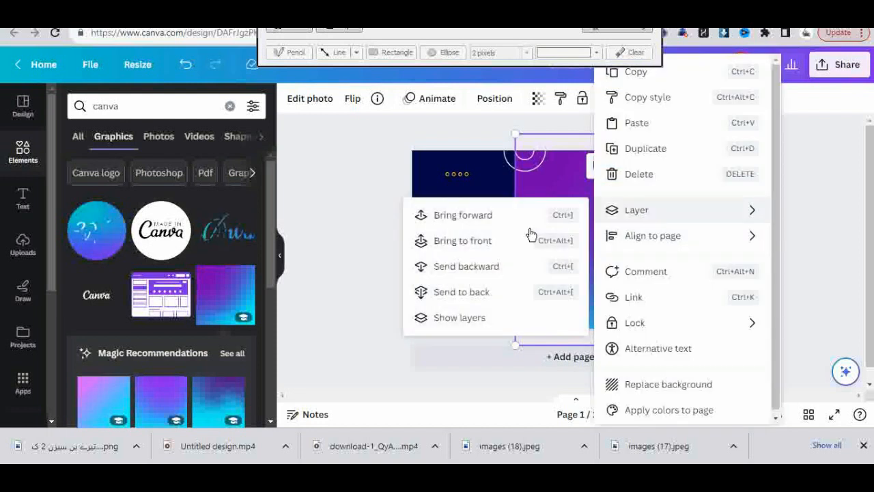
{"action": "left_click", "coordinate": [488, 292]}
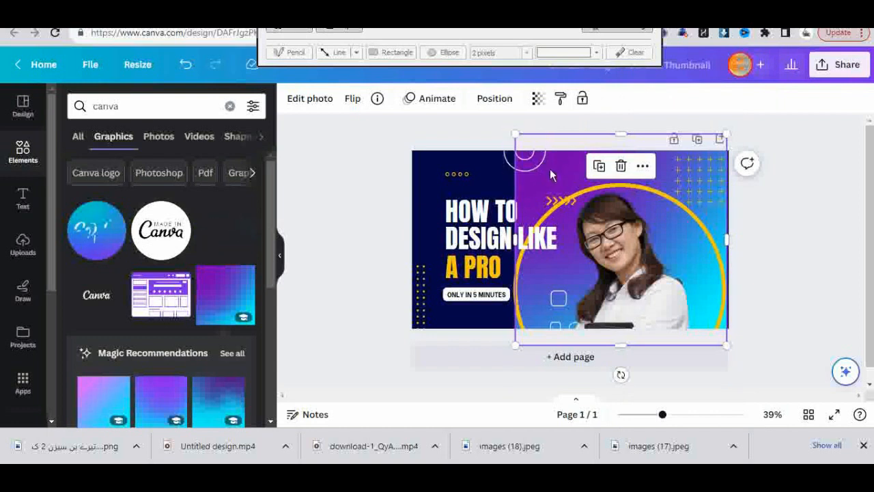
Enlarge the gradient graphic to the thumbnail's full width, reduce its opacity and shift it slightly left.
{"action": "left_click_drag", "start_coordinate": [516, 135], "coordinate": [242, 190]}
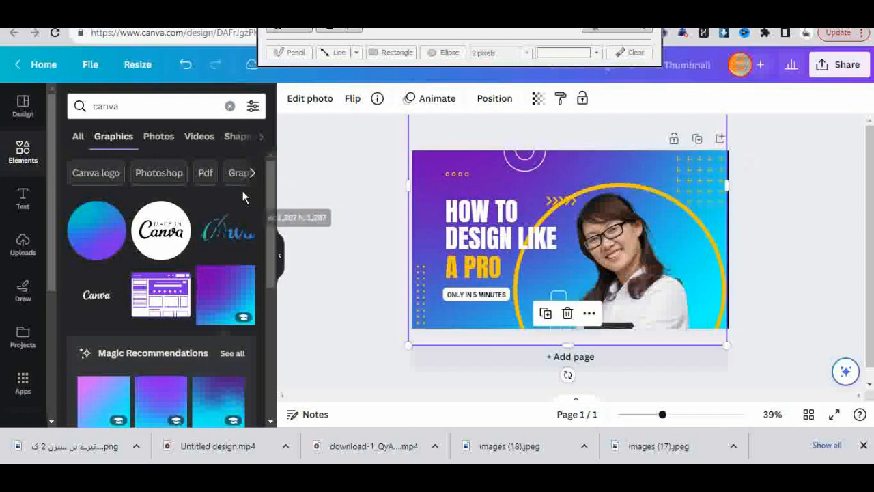
{"action": "left_click", "coordinate": [538, 101]}
{"action": "left_click_drag", "start_coordinate": [539, 153], "coordinate": [510, 152]}
{"action": "left_click_drag", "start_coordinate": [610, 252], "coordinate": [589, 263]}
{"action": "key", "text": "ctrl+z"}
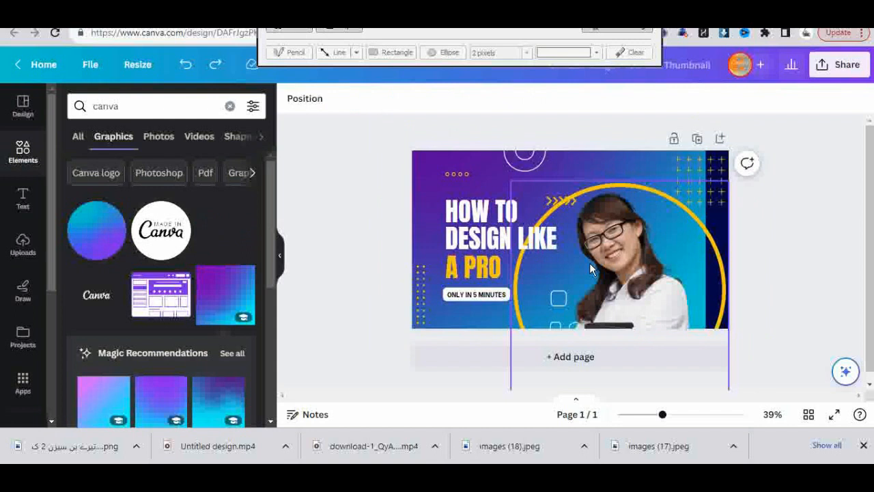
Move the circular photo frame right, clear of the title, and extend the gradient past the thumbnail's right edge.
{"action": "left_click_drag", "start_coordinate": [716, 254], "coordinate": [767, 266]}
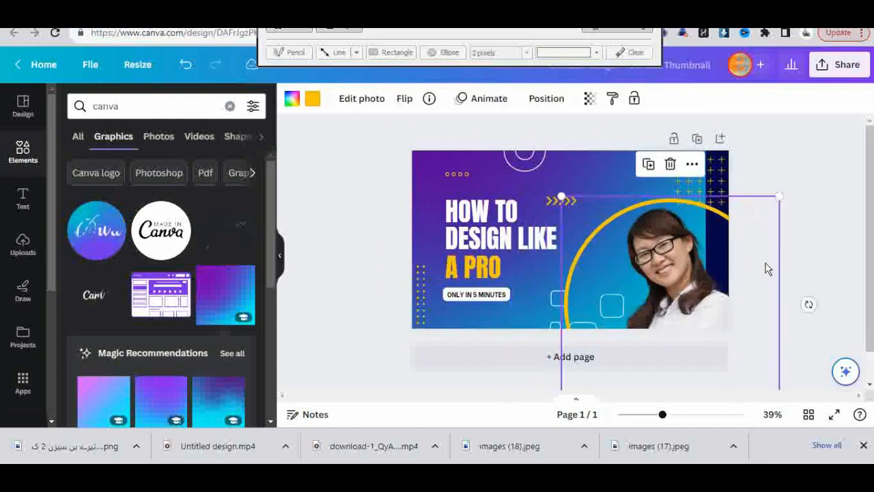
{"action": "left_click", "coordinate": [612, 177]}
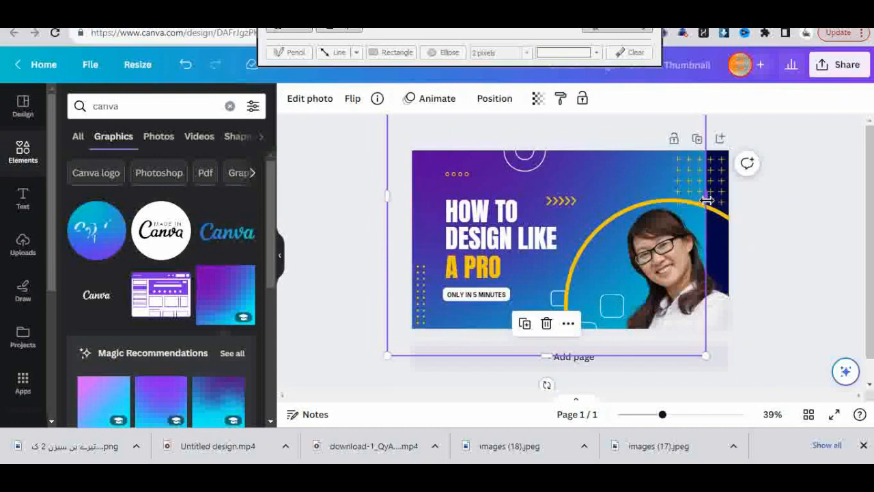
{"action": "left_click_drag", "start_coordinate": [724, 202], "coordinate": [736, 198]}
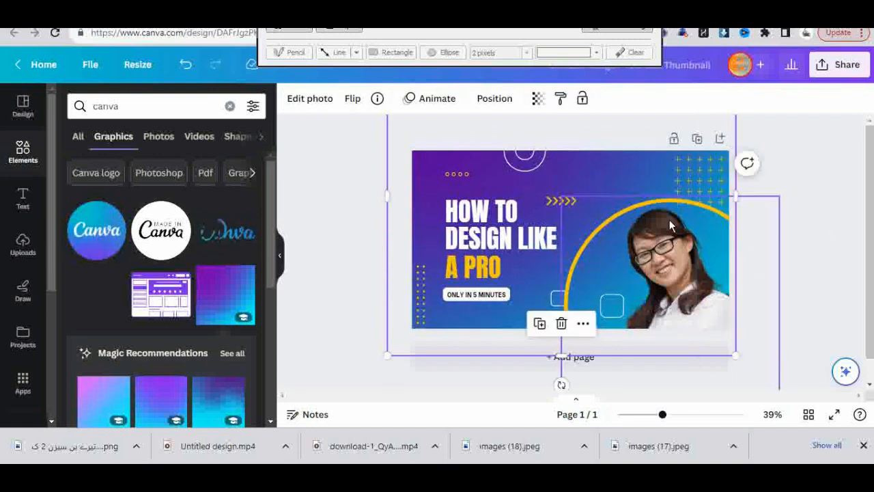
Try blue shades from the photo colors on the circular frame's border, and set it to purple.
{"action": "left_click", "coordinate": [610, 216]}
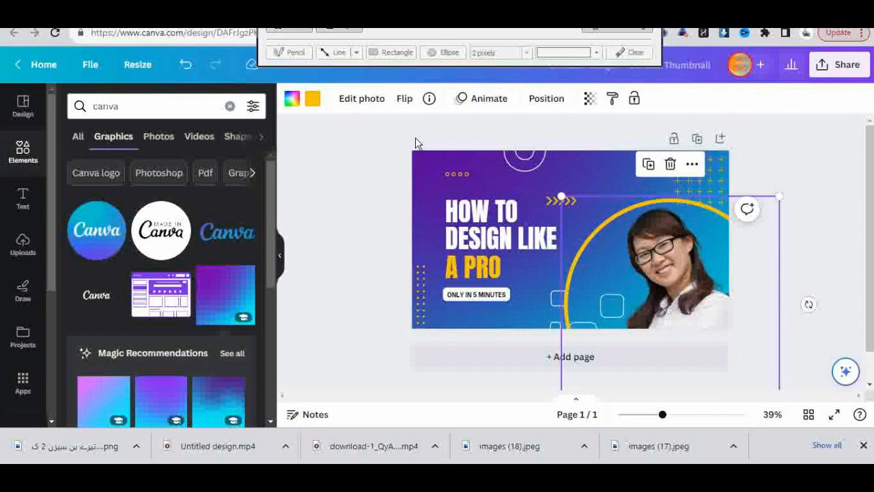
{"action": "left_click", "coordinate": [314, 100]}
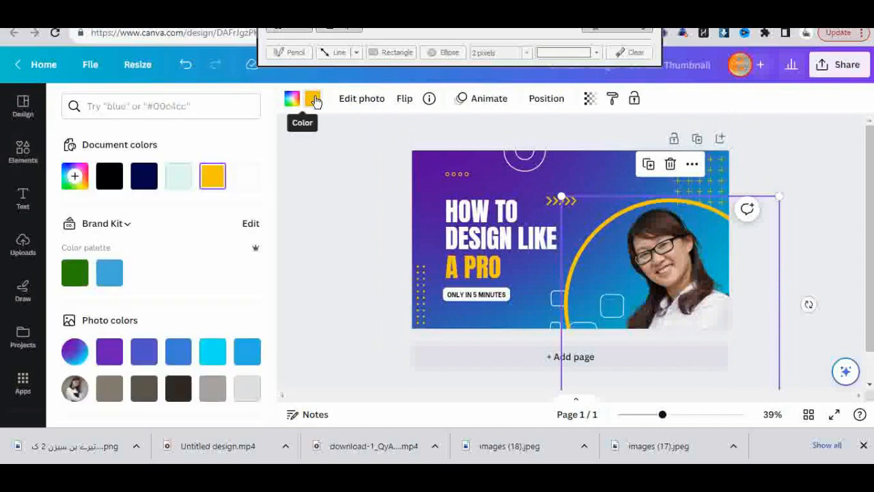
{"action": "mouse_move", "coordinate": [274, 262]}
{"action": "left_mouse_down"}
{"action": "mouse_move", "coordinate": [274, 288]}
{"action": "mouse_move", "coordinate": [269, 259]}
{"action": "left_mouse_up"}
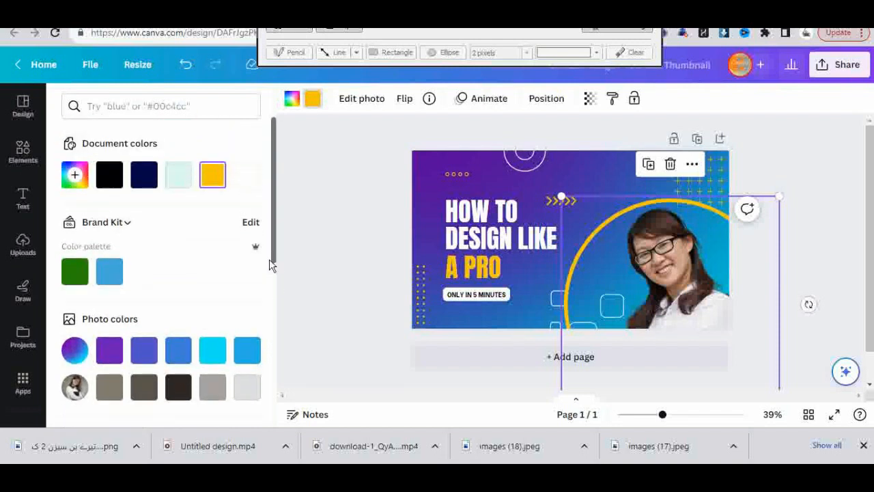
{"action": "left_click", "coordinate": [250, 221]}
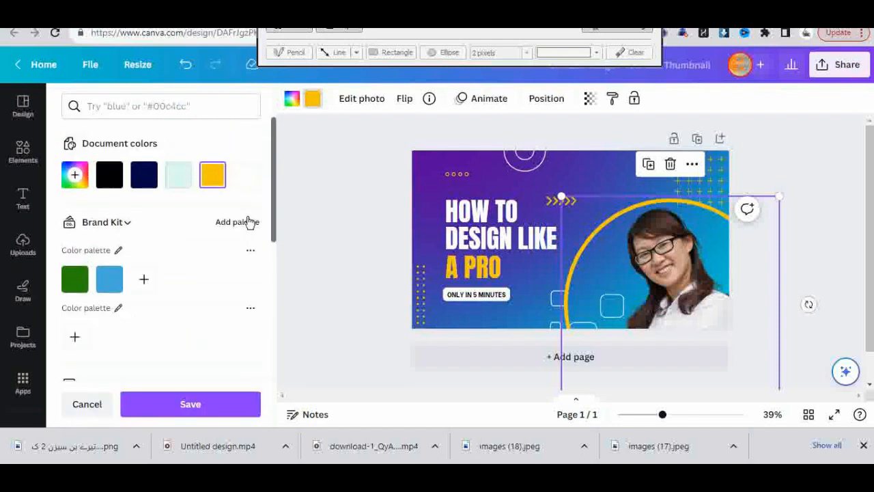
{"action": "left_click_drag", "start_coordinate": [270, 229], "coordinate": [273, 267]}
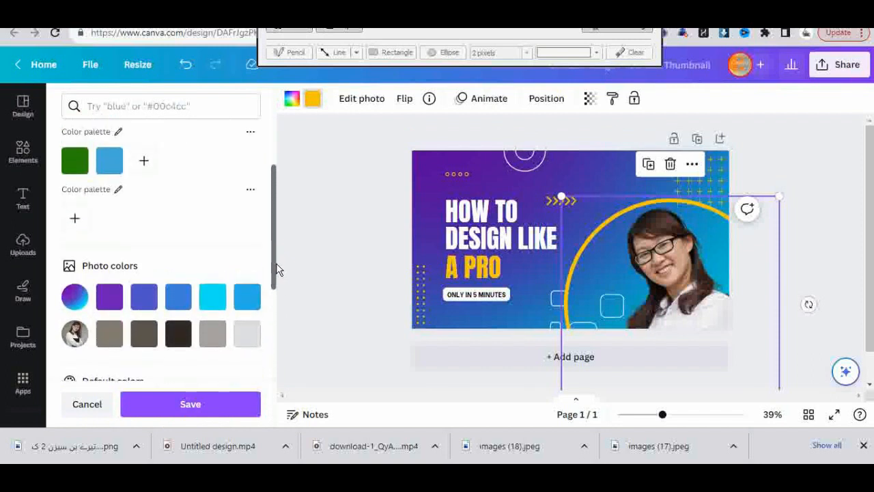
{"action": "left_click", "coordinate": [246, 297]}
{"action": "left_click", "coordinate": [216, 298]}
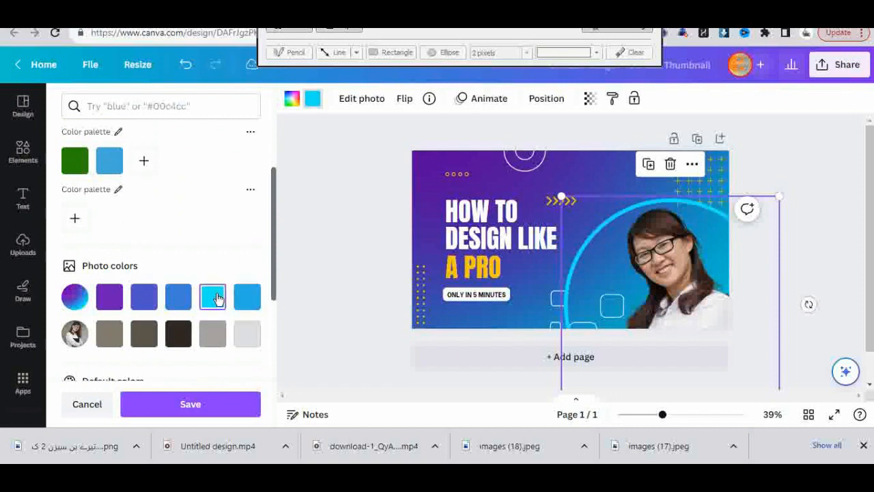
{"action": "left_click", "coordinate": [181, 295]}
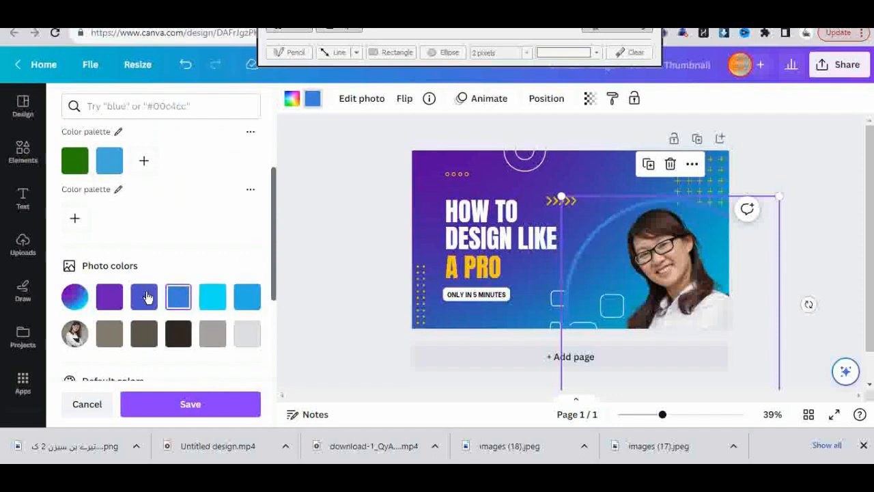
{"action": "left_click", "coordinate": [113, 305]}
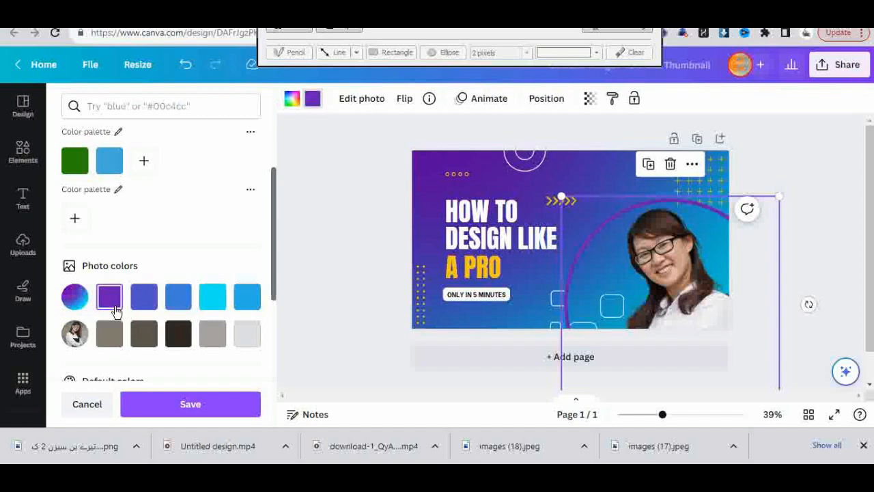
Recolor the circular frame's border and the plus-sign grid in the thumbnail's upper-right corner to bright cyan from the photo colors.
{"action": "left_click", "coordinate": [214, 302]}
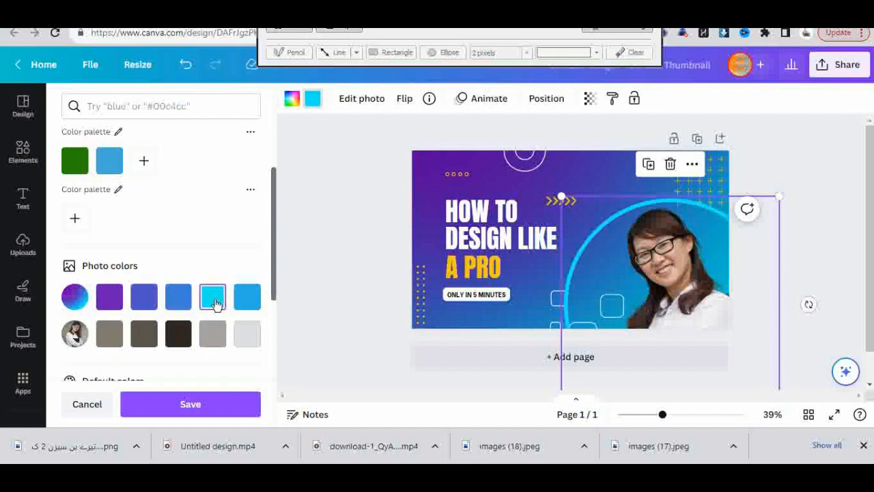
{"action": "left_click", "coordinate": [705, 171]}
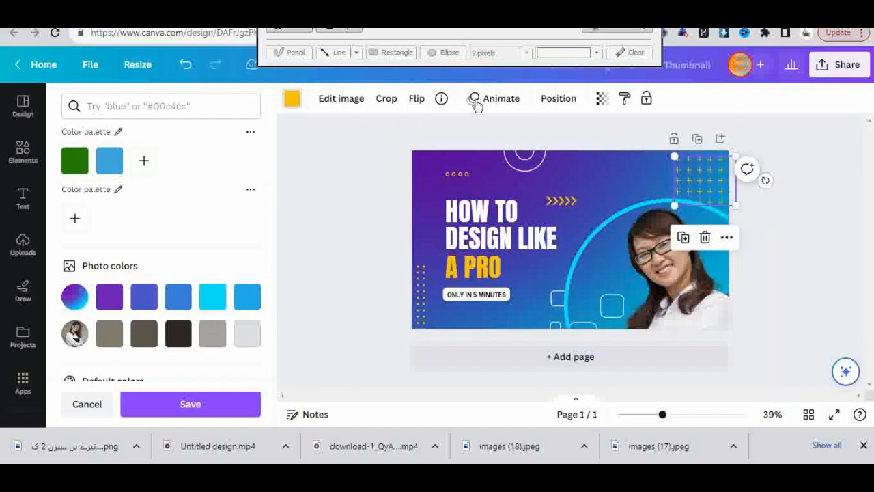
{"action": "left_click", "coordinate": [290, 96]}
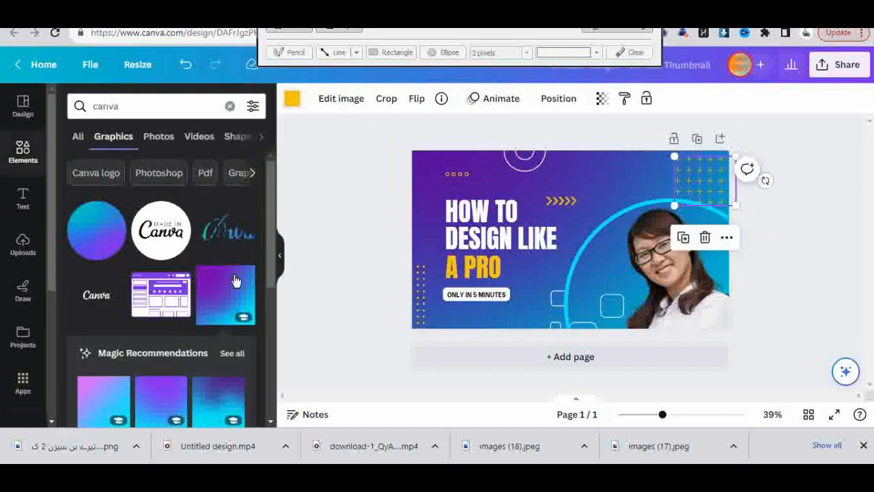
{"action": "left_click", "coordinate": [292, 101]}
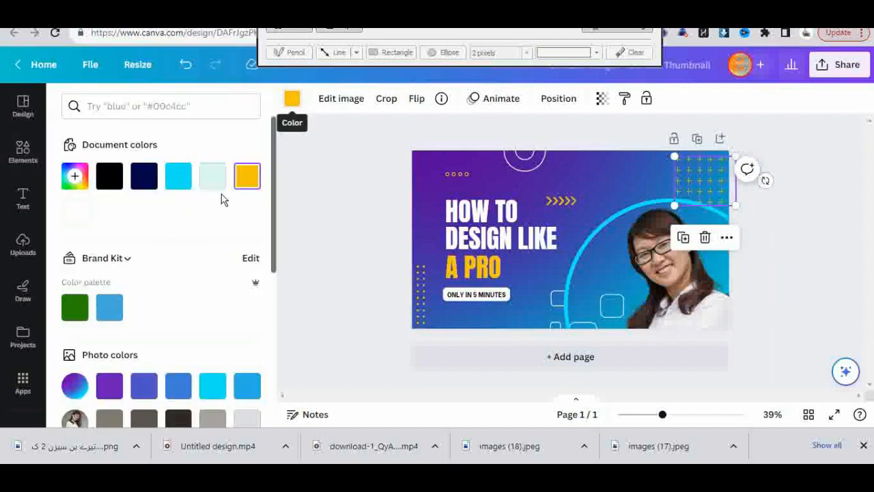
{"action": "left_click", "coordinate": [211, 386]}
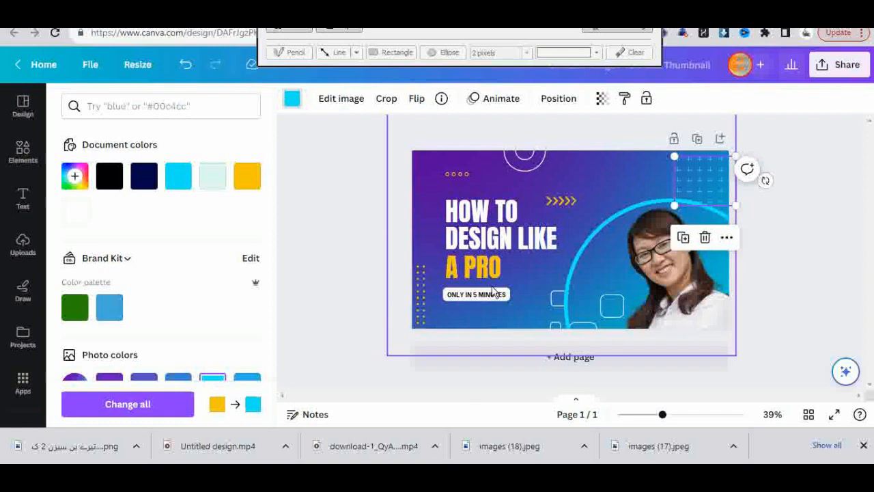
Set the "A PRO" text color to the same bright cyan from the photo colors.
{"action": "left_click", "coordinate": [484, 272]}
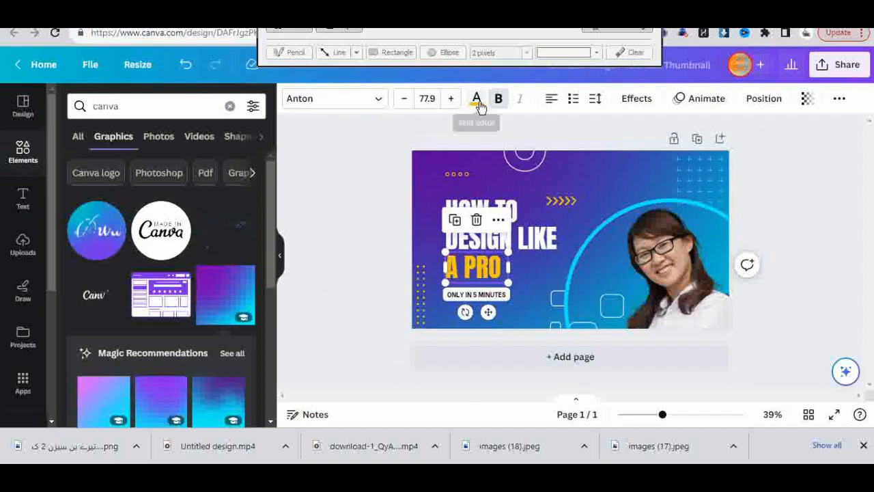
{"action": "left_click", "coordinate": [476, 99]}
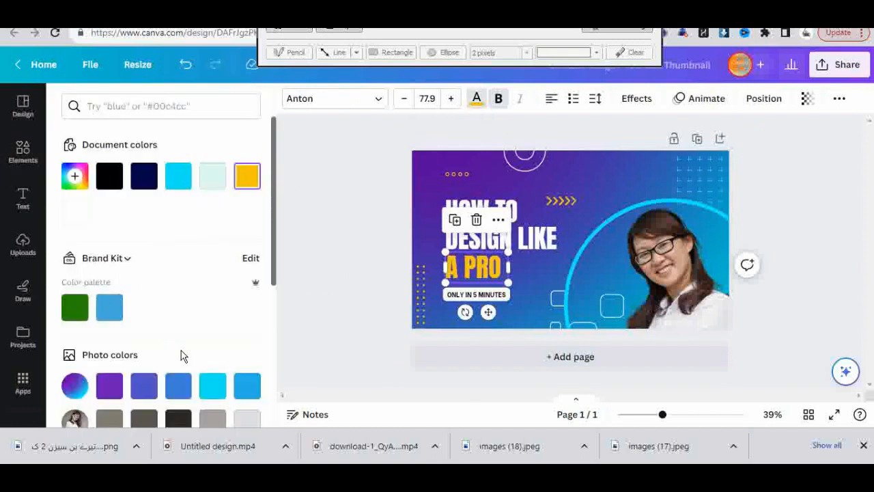
{"action": "left_click", "coordinate": [210, 385]}
{"action": "left_click", "coordinate": [496, 292]}
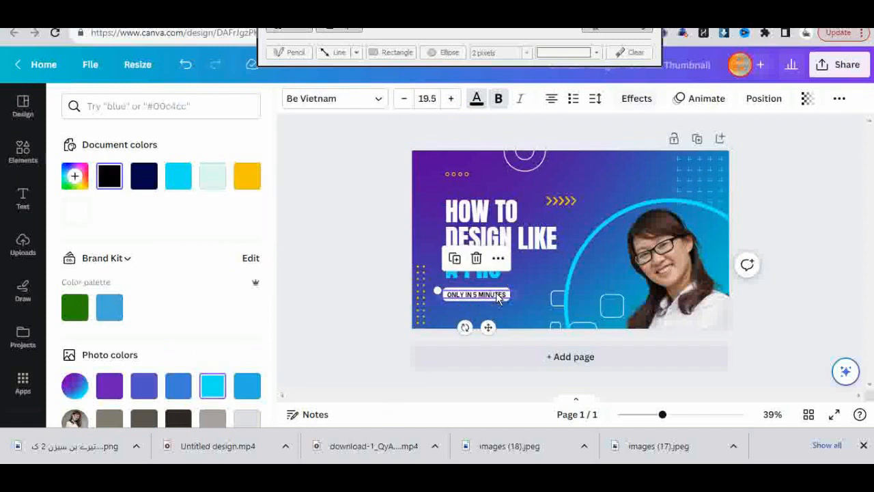
Replace "DESIGN" in the headline with "CREATE YOUTUBE THUMBNAIL", keeping "HOW TO" before it and "LIKE" after it.
{"action": "left_click", "coordinate": [534, 200]}
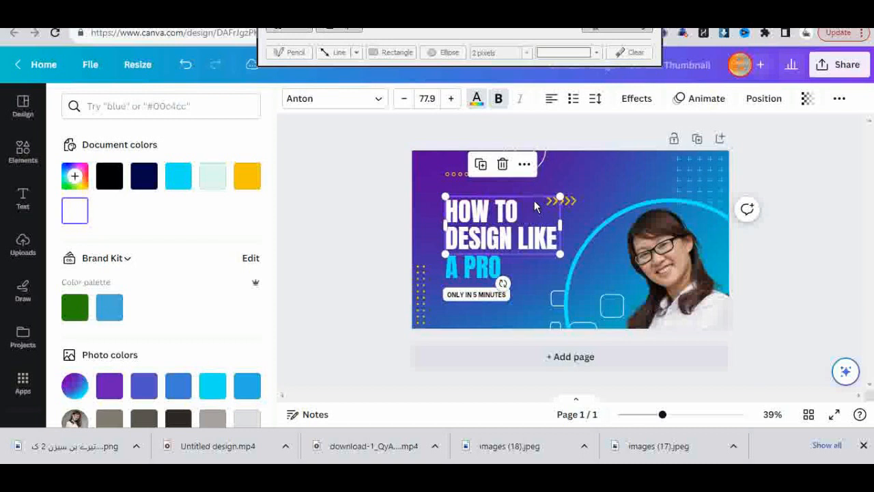
{"action": "left_click", "coordinate": [473, 246]}
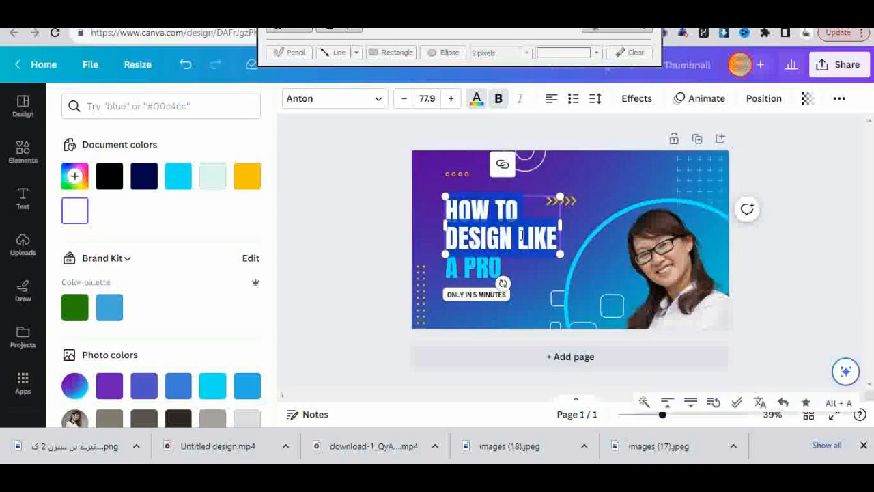
{"action": "left_click", "coordinate": [476, 240]}
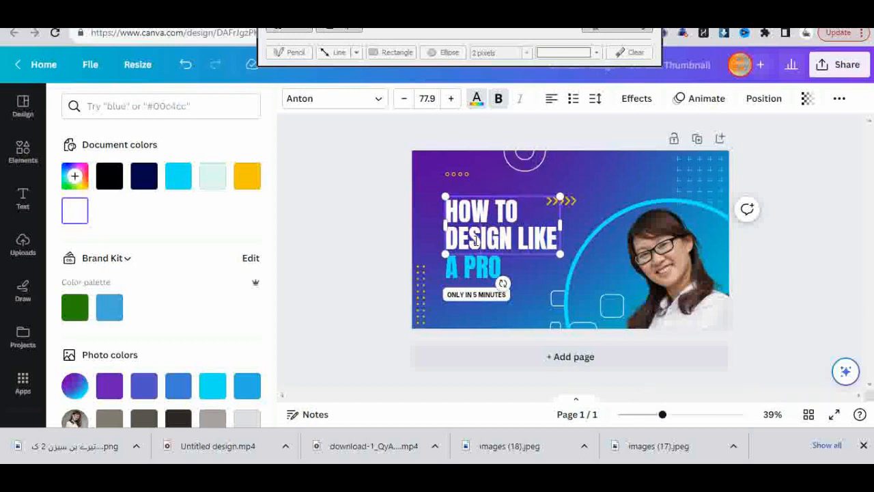
{"action": "key", "text": "BackSpace"}
{"action": "key", "text": "BackSpace"}
{"action": "key", "text": "BackSpace"}
{"action": "key", "text": "BackSpace"}
{"action": "key", "text": "BackSpace"}
{"action": "key", "text": "BackSpace"}
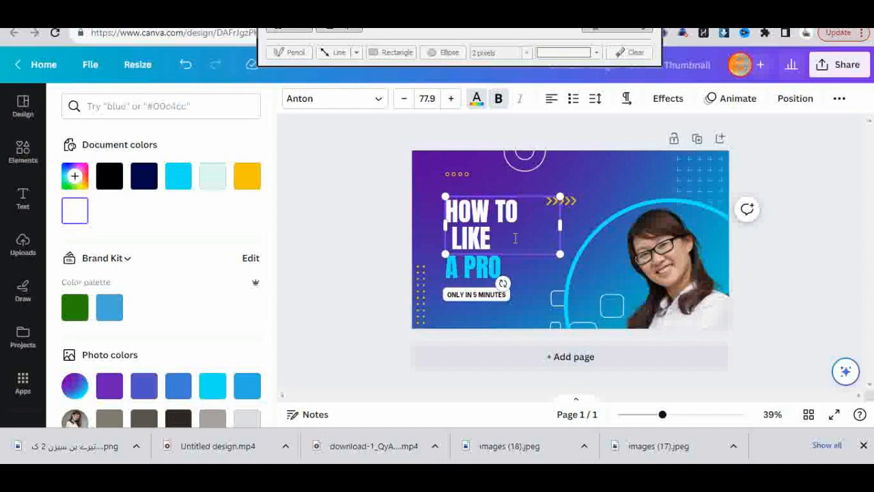
{"action": "type", "text": "CREATE"}
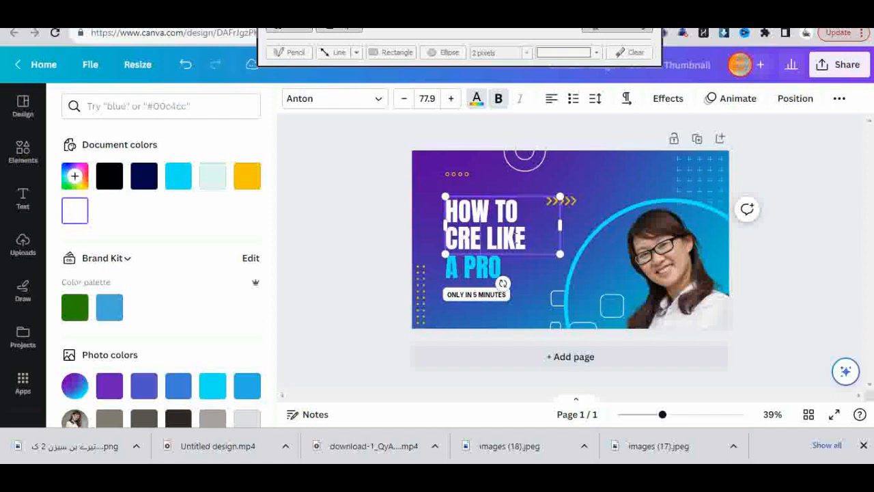
{"action": "type", "text": " YOUTUBE"}
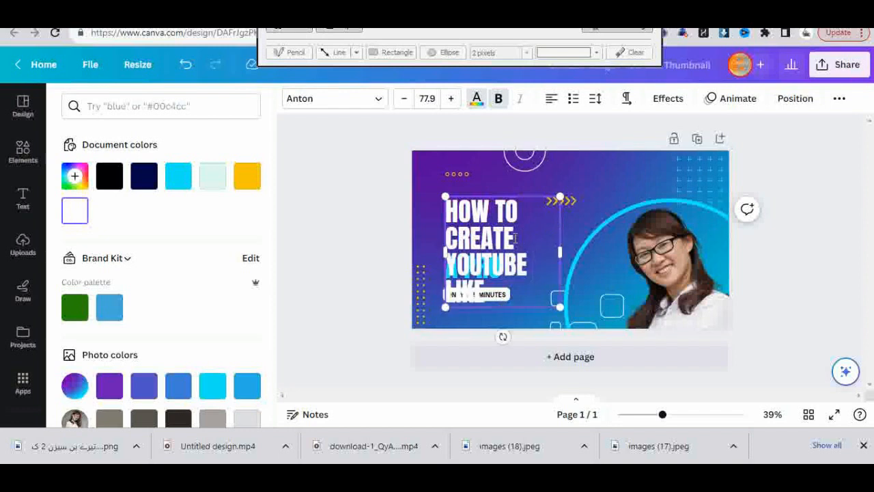
{"action": "type", "text": " THUMB "}
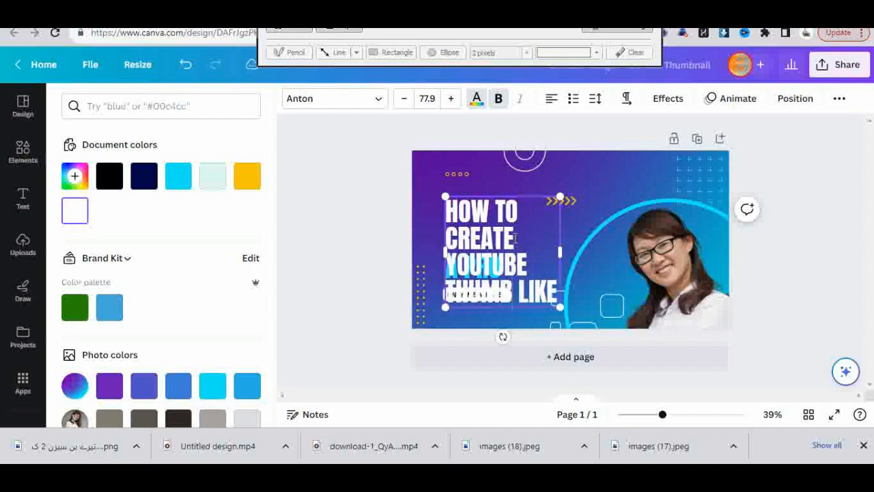
{"action": "type", "text": "NAIL"}
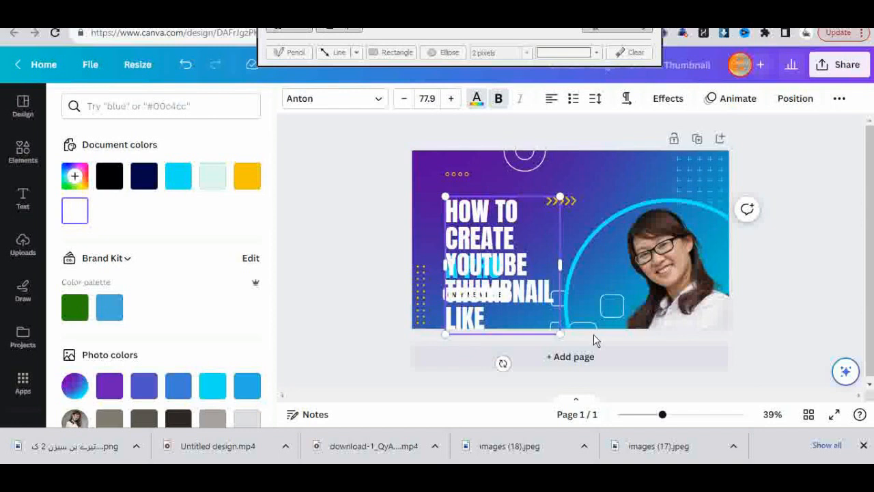
Shrink the headline to about font size 38 and widen its text box on both sides so it fits on two lines.
{"action": "left_click_drag", "start_coordinate": [560, 335], "coordinate": [498, 260]}
{"action": "left_click_drag", "start_coordinate": [503, 229], "coordinate": [586, 229]}
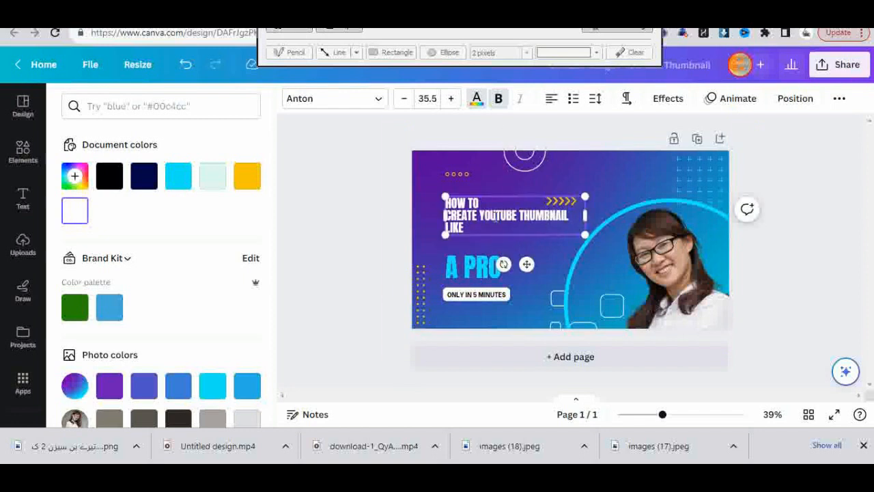
{"action": "left_click_drag", "start_coordinate": [444, 216], "coordinate": [423, 215]}
{"action": "left_click_drag", "start_coordinate": [588, 224], "coordinate": [598, 225]}
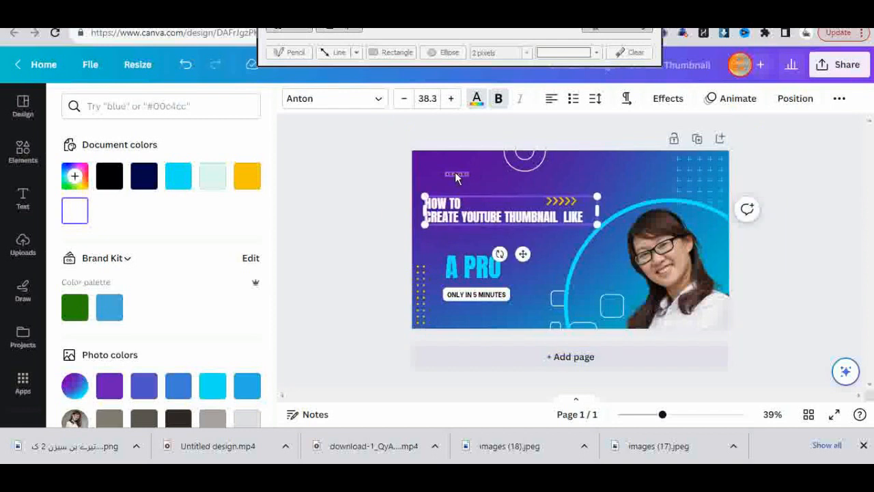
Recolor the small row of circles above the headline to bright cyan and move the headline slightly down.
{"action": "left_click", "coordinate": [456, 176]}
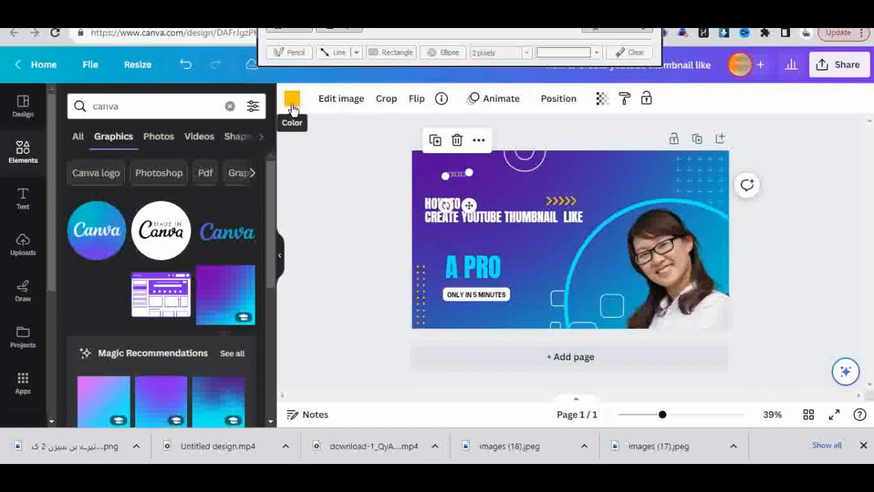
{"action": "left_click", "coordinate": [292, 102]}
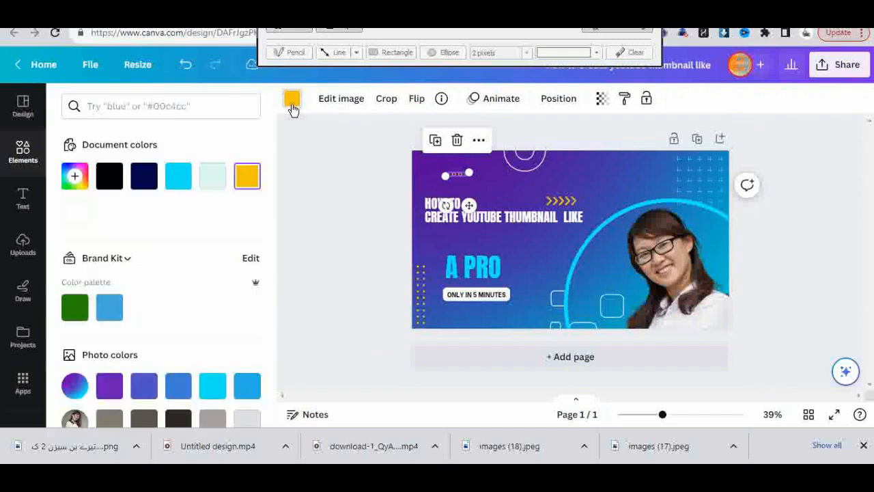
{"action": "left_click", "coordinate": [212, 386]}
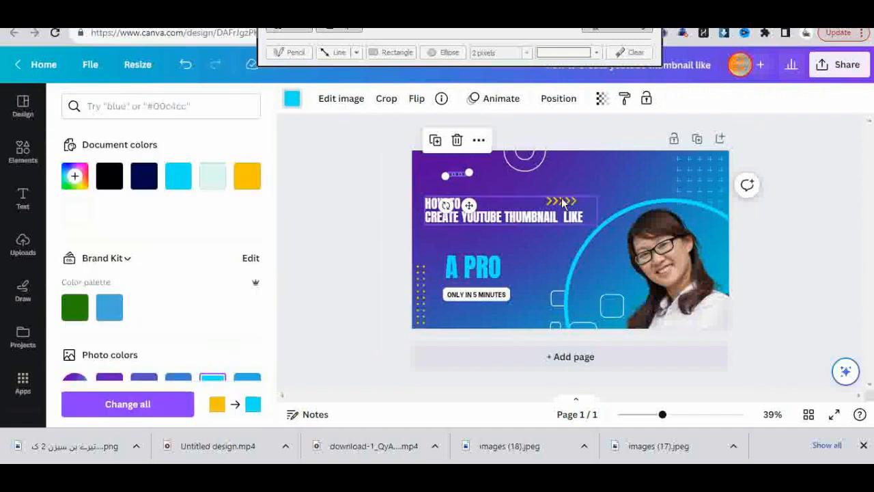
{"action": "left_click_drag", "start_coordinate": [564, 217], "coordinate": [565, 233]}
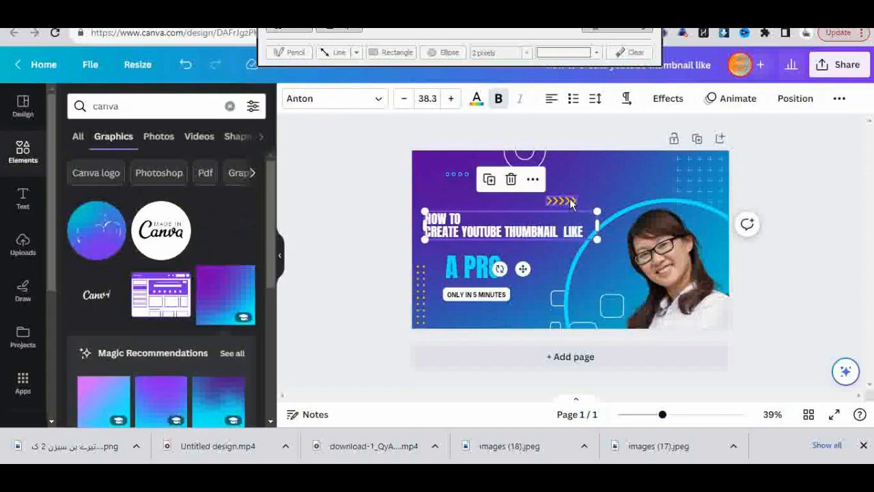
Recolor the chevron arrows to bright cyan and move them onto the row of circles near the thumbnail's upper-left corner.
{"action": "left_click", "coordinate": [570, 201]}
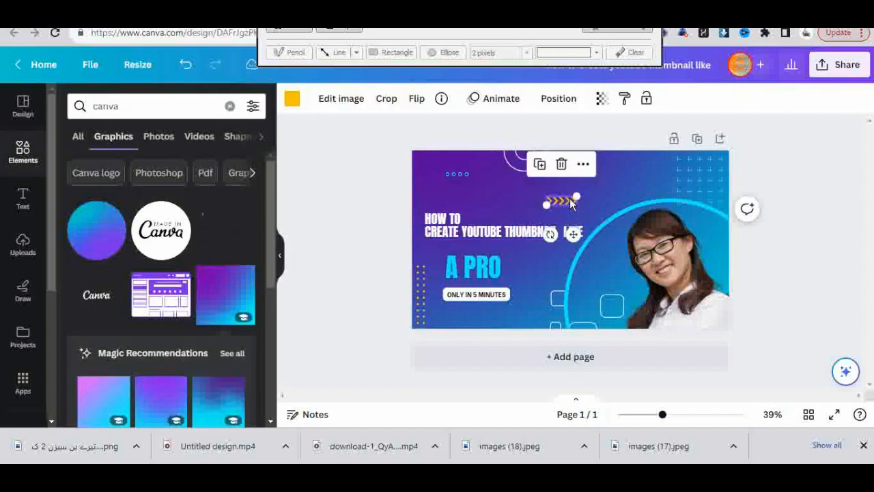
{"action": "left_click", "coordinate": [292, 99]}
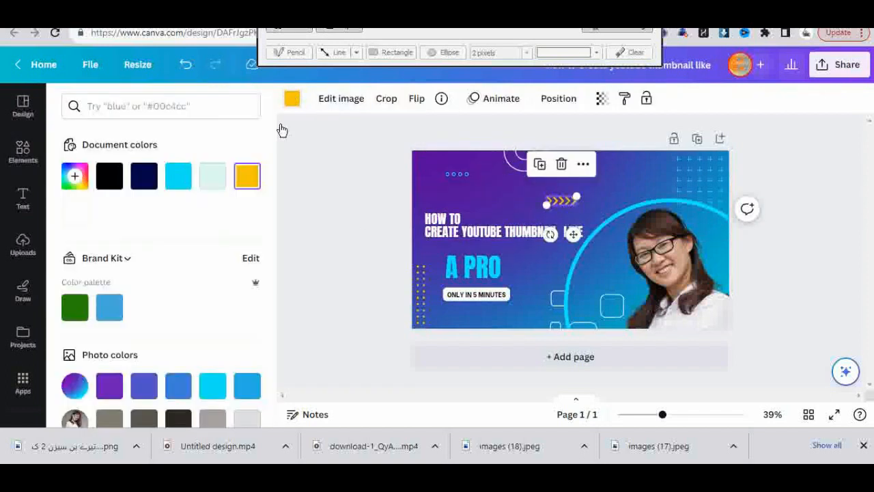
{"action": "left_click", "coordinate": [209, 395]}
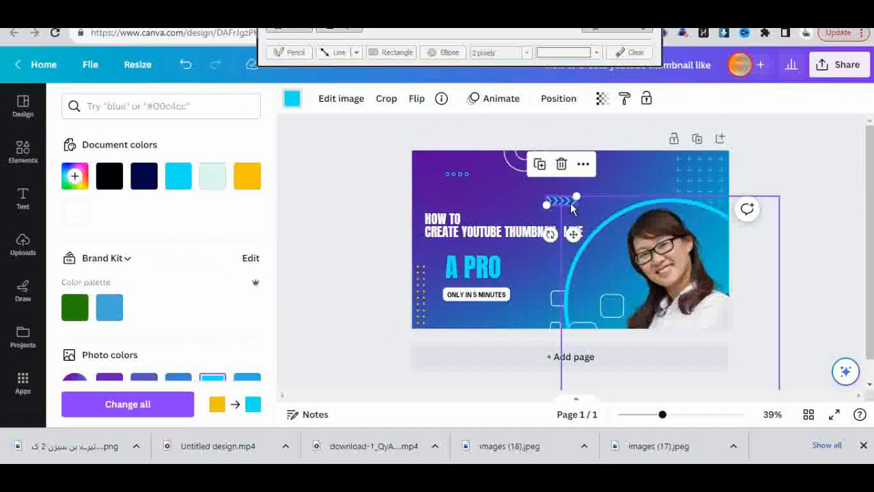
{"action": "left_click_drag", "start_coordinate": [566, 203], "coordinate": [466, 165]}
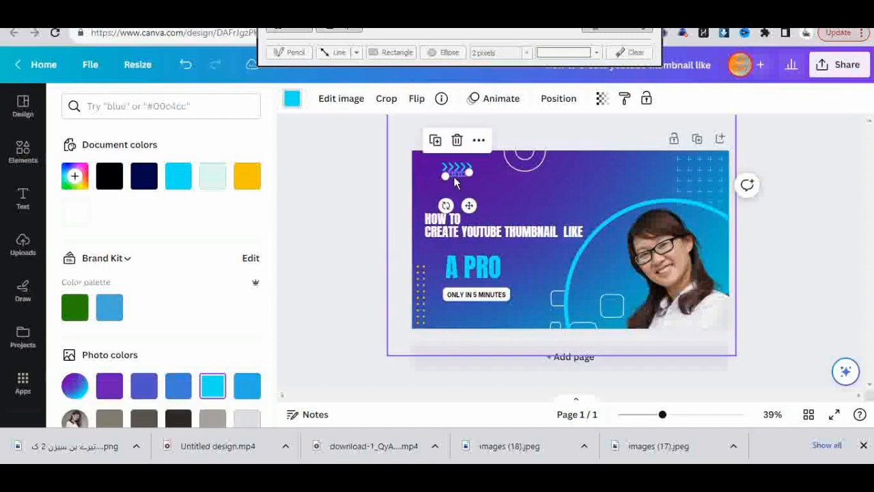
Recolor the dot pattern at the thumbnail's left edge to bright cyan, and shift the circular photo frame slightly right and down.
{"action": "left_click", "coordinate": [418, 283]}
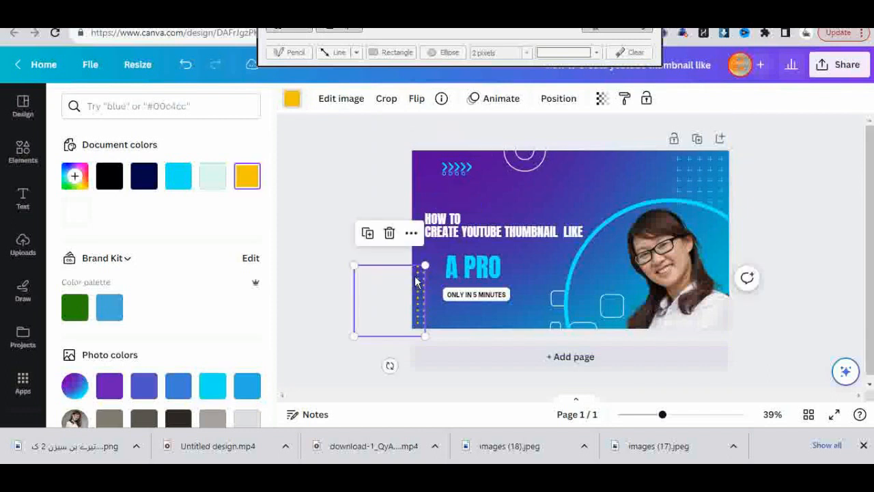
{"action": "left_click", "coordinate": [292, 98]}
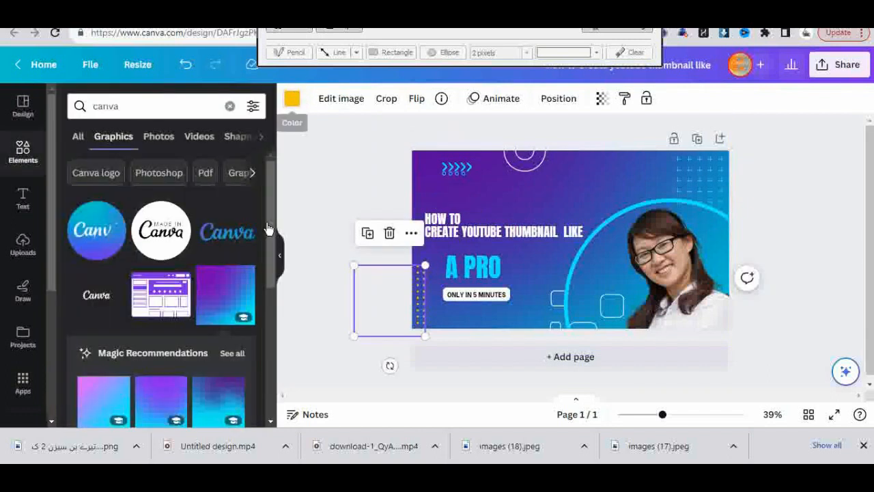
{"action": "left_click", "coordinate": [294, 101]}
{"action": "left_click", "coordinate": [217, 393]}
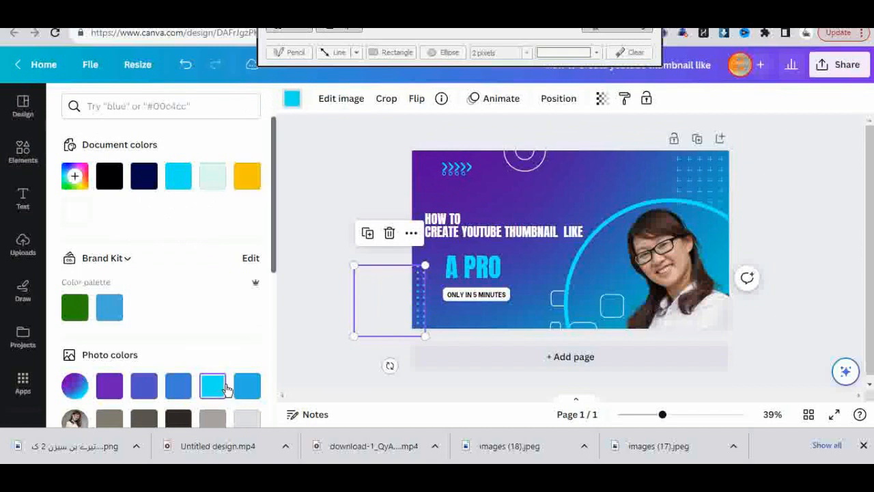
{"action": "left_click", "coordinate": [615, 311]}
{"action": "mouse_move", "coordinate": [644, 308]}
{"action": "left_mouse_down"}
{"action": "mouse_move", "coordinate": [627, 299]}
{"action": "mouse_move", "coordinate": [628, 313]}
{"action": "left_mouse_up"}
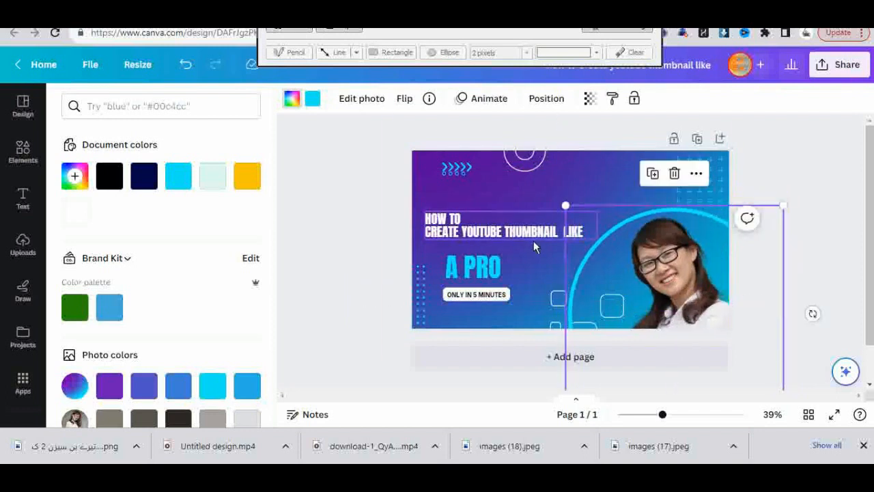
Change the headline's font to Chloe and move the text box up, away from "A PRO".
{"action": "left_click", "coordinate": [533, 241]}
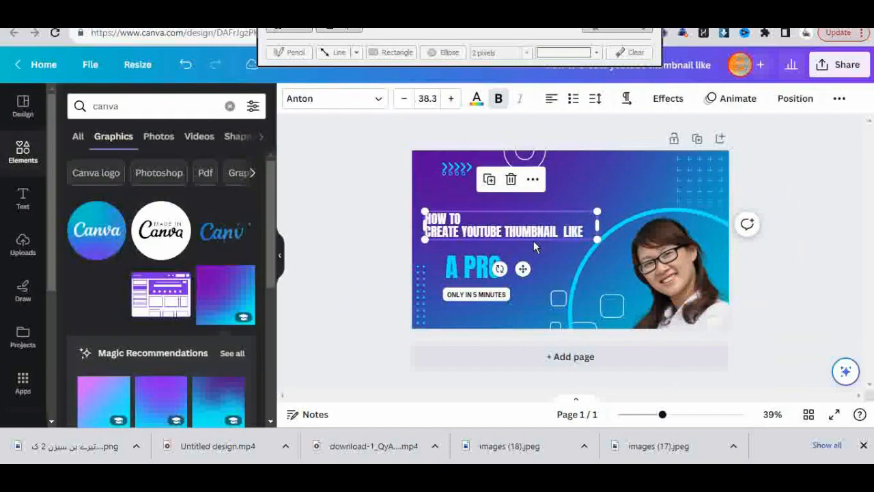
{"action": "left_click", "coordinate": [382, 104]}
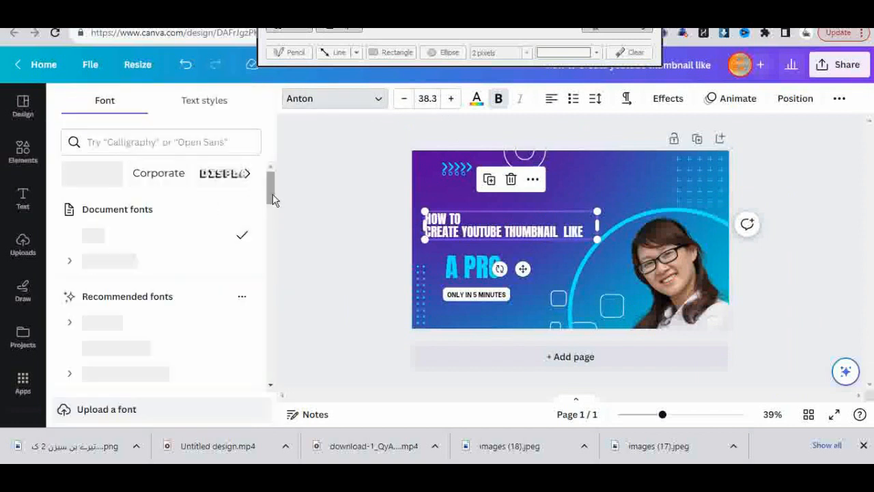
{"action": "left_click_drag", "start_coordinate": [272, 198], "coordinate": [277, 245]}
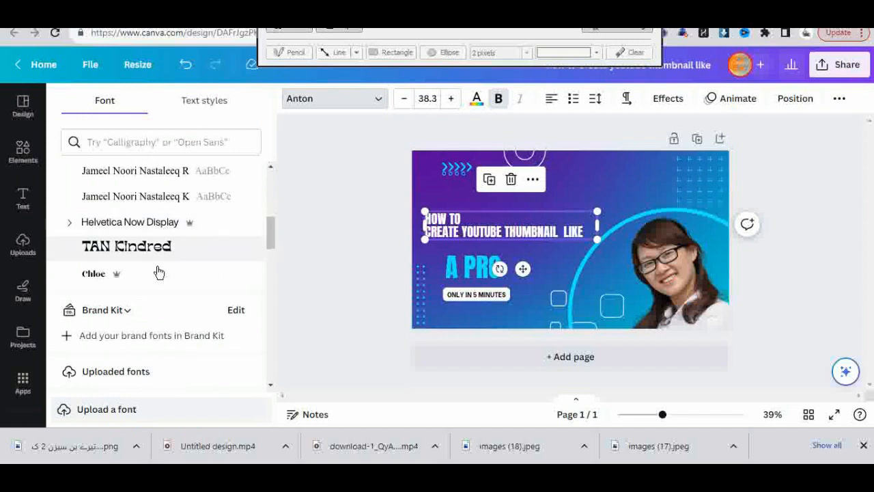
{"action": "left_click", "coordinate": [113, 281]}
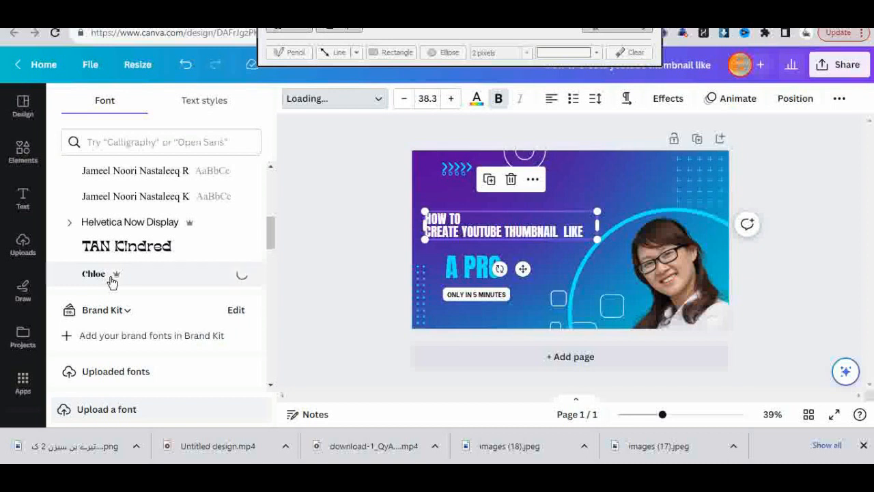
{"action": "left_click_drag", "start_coordinate": [519, 236], "coordinate": [525, 212]}
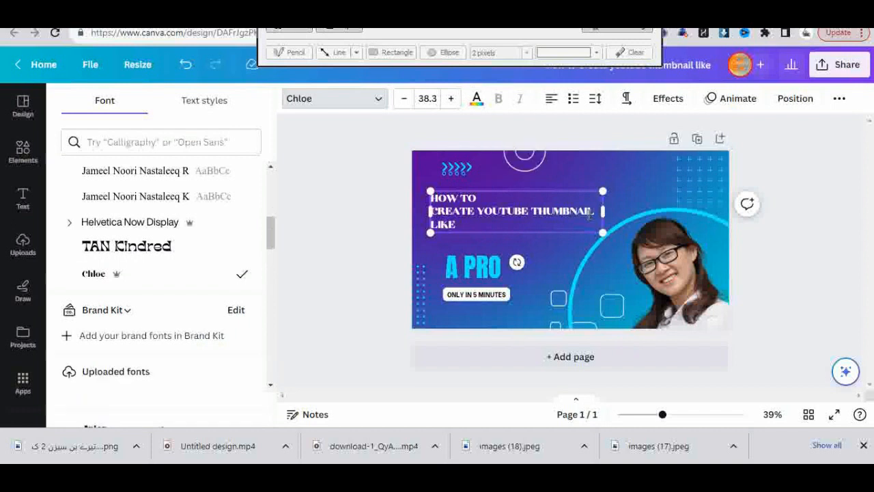
Move "A PRO" and the "ONLY IN 5 MINUTES" label up and slightly left, directly beneath the headline.
{"action": "left_click_drag", "start_coordinate": [461, 265], "coordinate": [459, 245]}
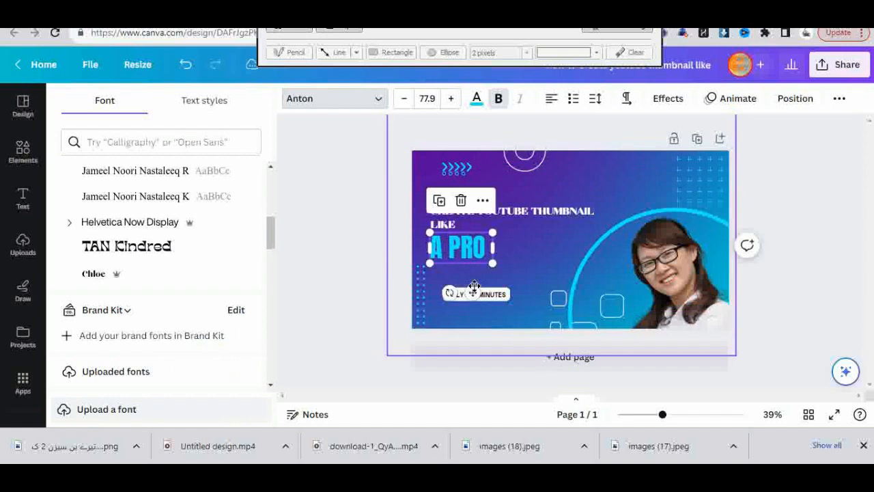
{"action": "left_click_drag", "start_coordinate": [474, 287], "coordinate": [475, 273]}
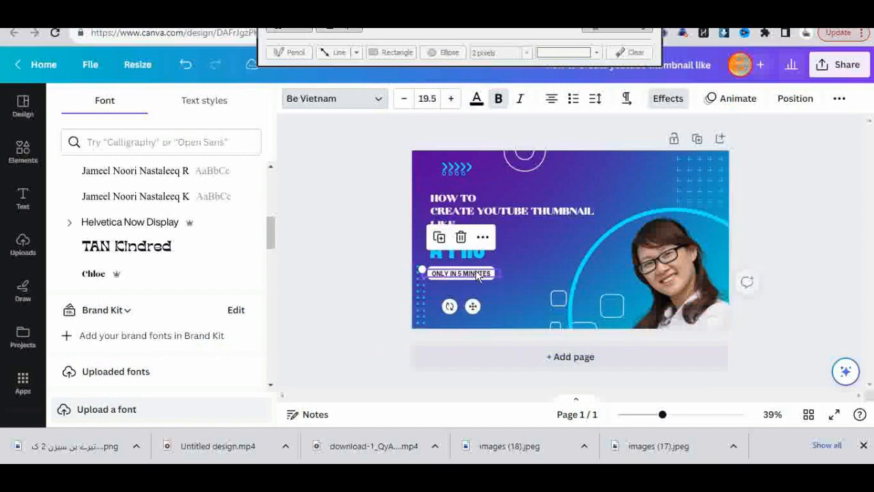
Enlarge the headline to font size 63.3 and move its text box slightly up.
{"action": "left_click", "coordinate": [523, 216]}
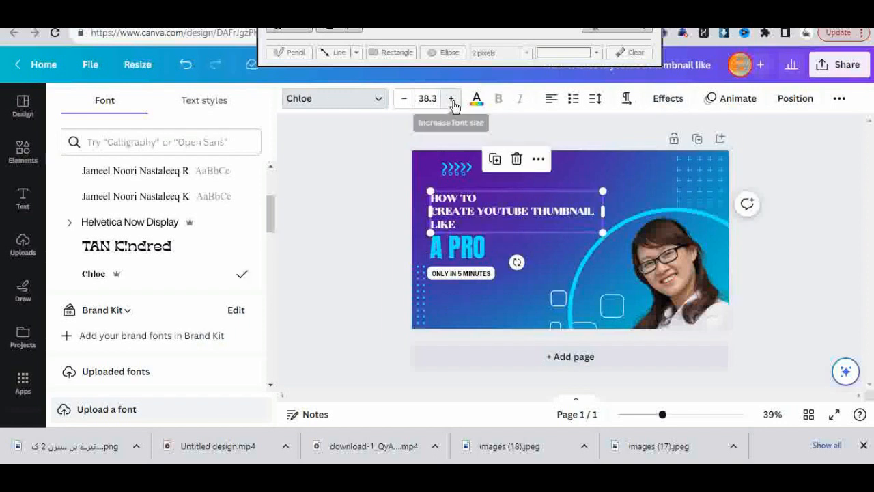
{"action": "left_click", "coordinate": [451, 98]}
{"action": "left_click", "coordinate": [452, 99]}
{"action": "left_click", "coordinate": [451, 99]}
{"action": "left_click", "coordinate": [451, 99]}
{"action": "left_click", "coordinate": [451, 99]}
{"action": "left_click", "coordinate": [452, 99]}
{"action": "left_click", "coordinate": [451, 99]}
{"action": "left_click", "coordinate": [452, 99]}
{"action": "left_click", "coordinate": [451, 99]}
{"action": "left_click", "coordinate": [452, 99]}
{"action": "left_click", "coordinate": [452, 99]}
{"action": "left_click", "coordinate": [451, 99]}
{"action": "left_click", "coordinate": [451, 99]}
{"action": "left_click", "coordinate": [451, 99]}
{"action": "left_click", "coordinate": [451, 99]}
{"action": "left_click_drag", "start_coordinate": [560, 248], "coordinate": [559, 239]}
Move the "ONLY IN 5 MINUTES" label and "A PRO" down and right, clear of the enlarged headline.
{"action": "left_click", "coordinate": [487, 274]}
{"action": "left_click_drag", "start_coordinate": [488, 274], "coordinate": [505, 286]}
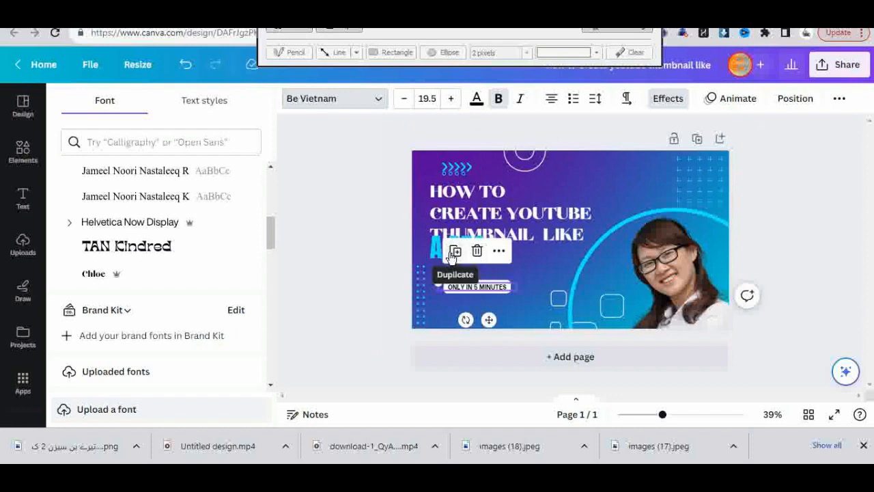
{"action": "left_click_drag", "start_coordinate": [437, 257], "coordinate": [455, 271]}
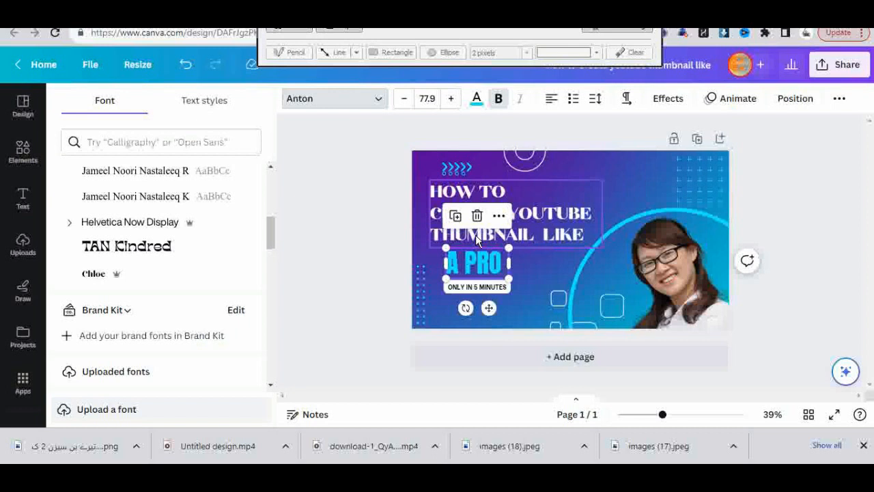
Apply an Outline effect to the headline and color the outline bright cyan.
{"action": "left_click", "coordinate": [476, 241]}
{"action": "left_click", "coordinate": [666, 99]}
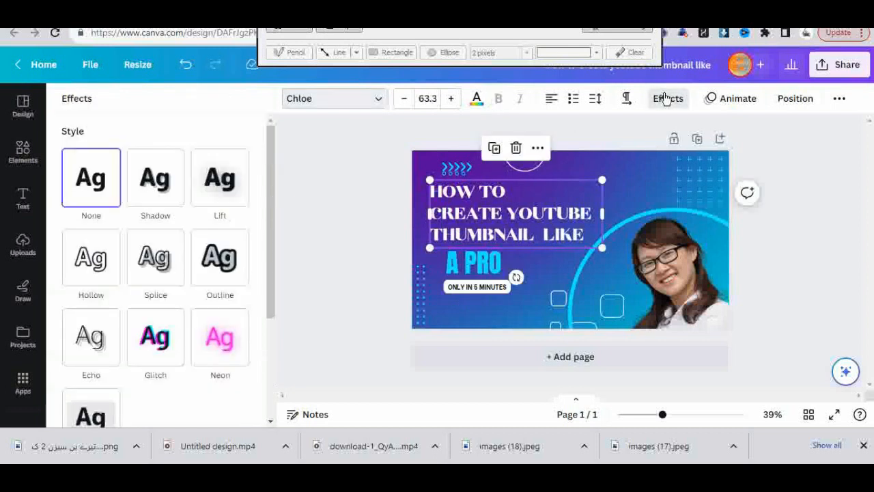
{"action": "left_click", "coordinate": [232, 260]}
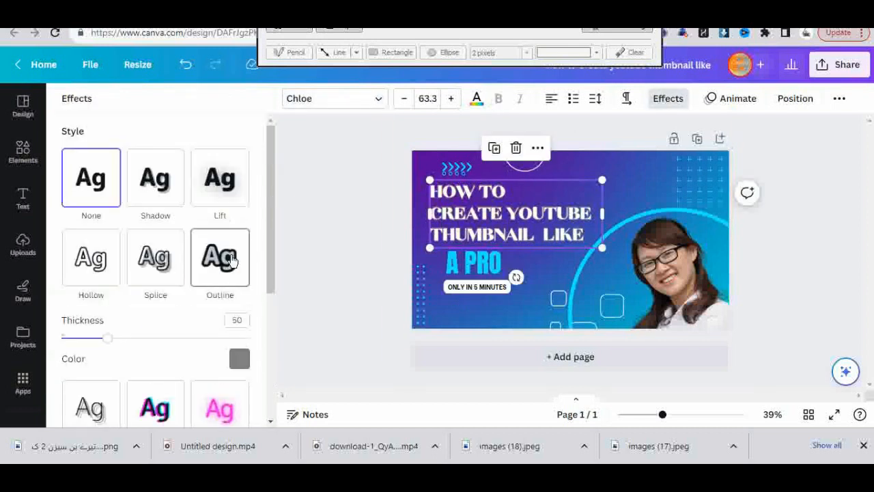
{"action": "left_click", "coordinate": [240, 358]}
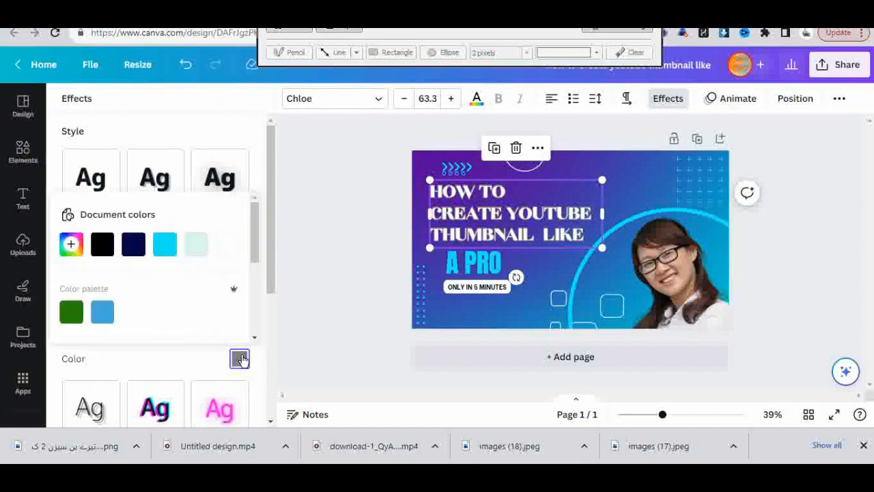
{"action": "left_click", "coordinate": [165, 244]}
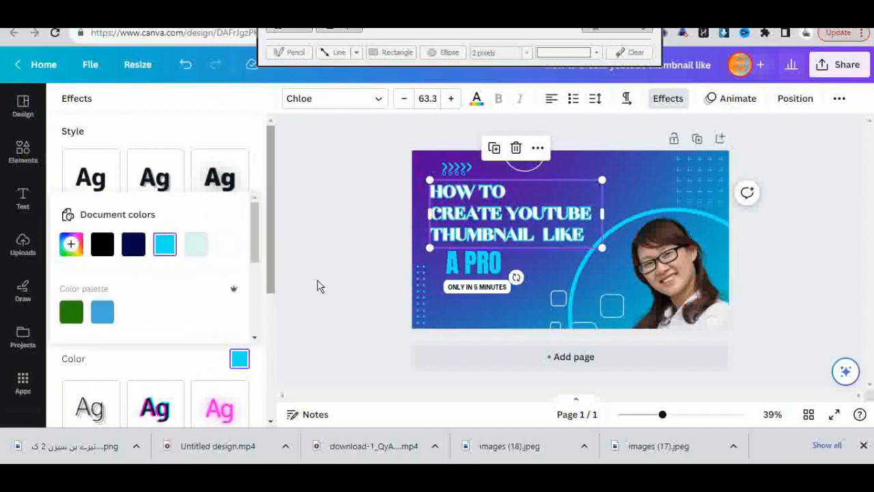
Apply an Outline effect to the "A PRO" text and color the outline white.
{"action": "left_click", "coordinate": [486, 264]}
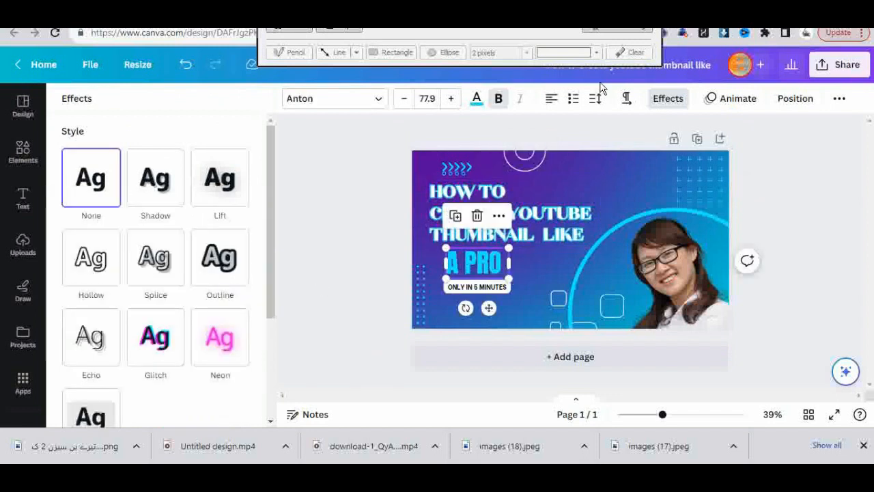
{"action": "left_click", "coordinate": [662, 101]}
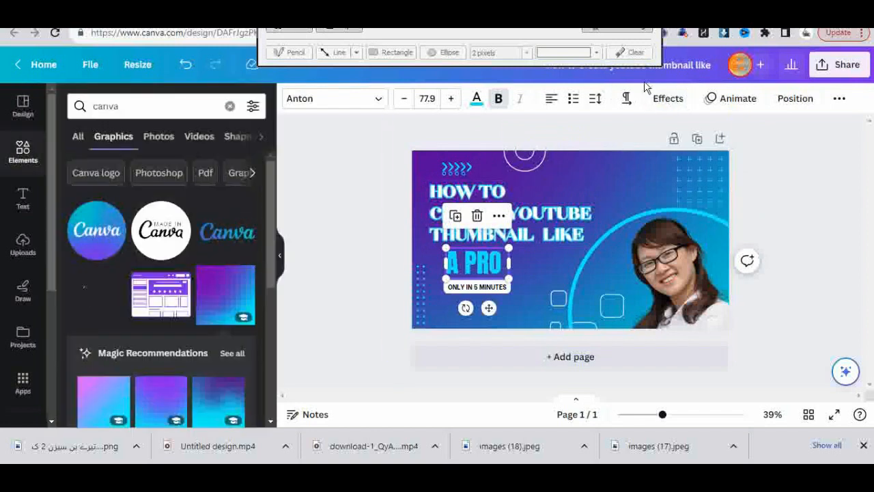
{"action": "left_click", "coordinate": [656, 99]}
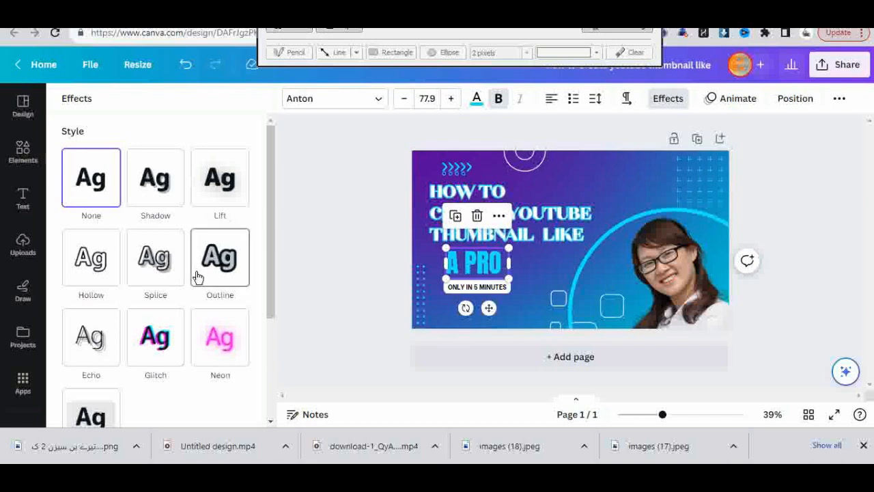
{"action": "left_click", "coordinate": [218, 276]}
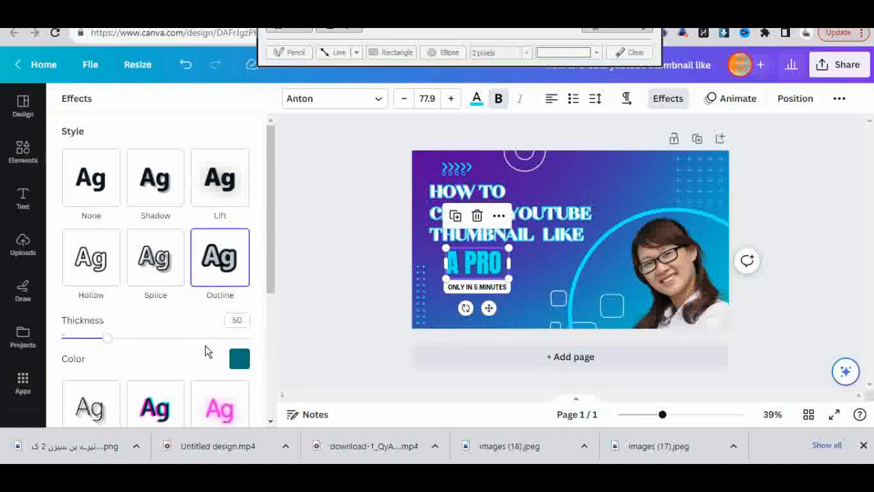
{"action": "left_click", "coordinate": [248, 366]}
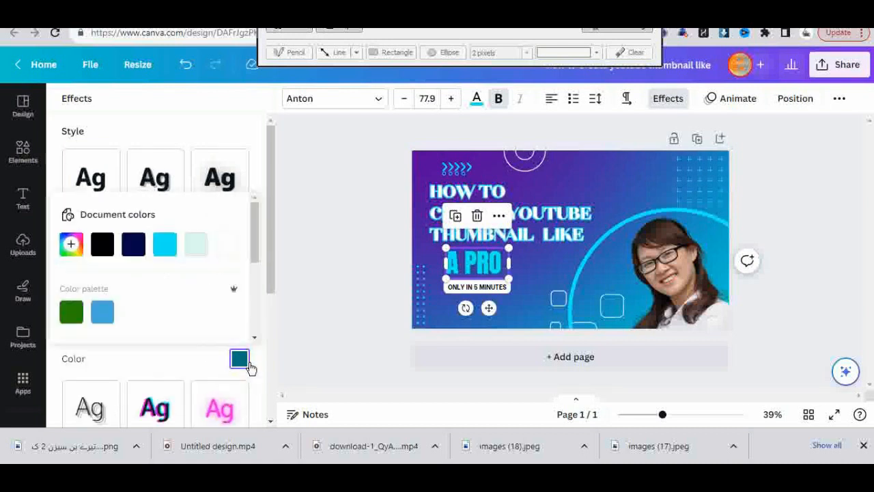
{"action": "left_click", "coordinate": [226, 244]}
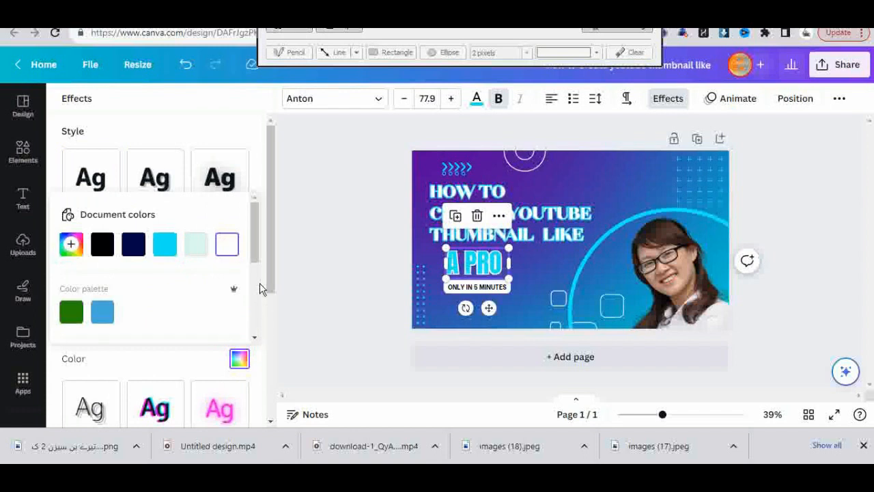
{"action": "left_click", "coordinate": [564, 239]}
Move the "ONLY IN 5 MINUTES" label slightly down and bring "A PRO" down just above it.
{"action": "left_click", "coordinate": [493, 289]}
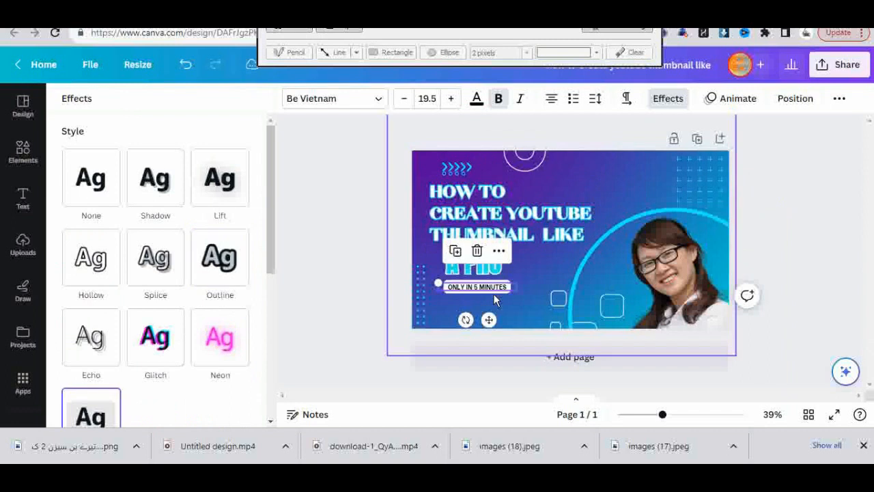
{"action": "left_click", "coordinate": [545, 267]}
{"action": "left_click_drag", "start_coordinate": [505, 284], "coordinate": [501, 293]}
{"action": "left_click", "coordinate": [535, 260]}
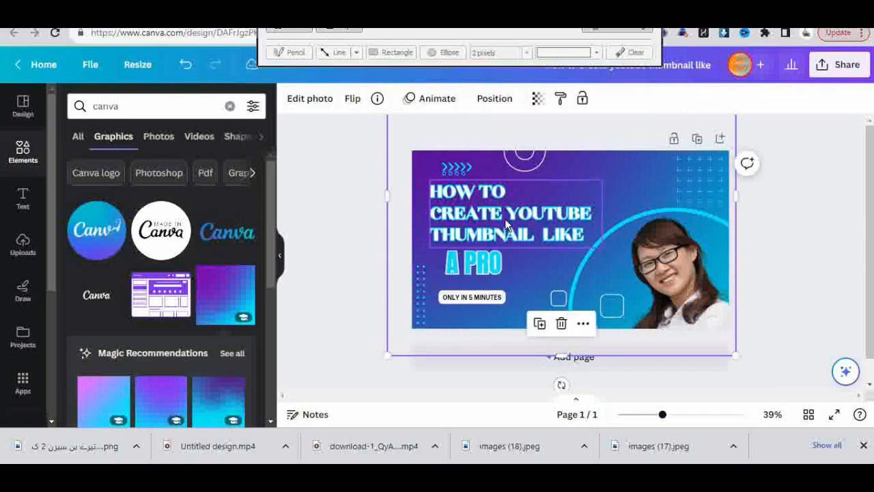
{"action": "left_click", "coordinate": [504, 225]}
{"action": "left_click_drag", "start_coordinate": [486, 261], "coordinate": [485, 275]}
Move the headline down closer to "A PRO" and scale it down to font size 60.7.
{"action": "left_click_drag", "start_coordinate": [526, 218], "coordinate": [528, 223]}
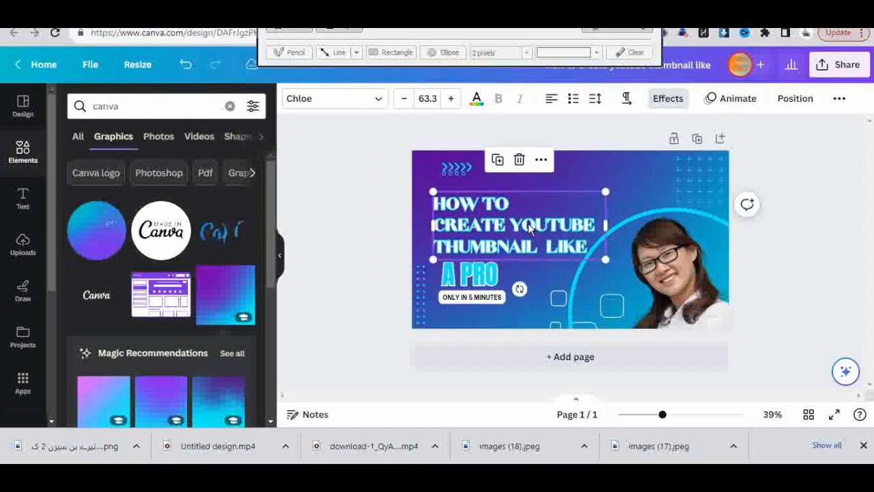
{"action": "left_click_drag", "start_coordinate": [607, 260], "coordinate": [599, 256]}
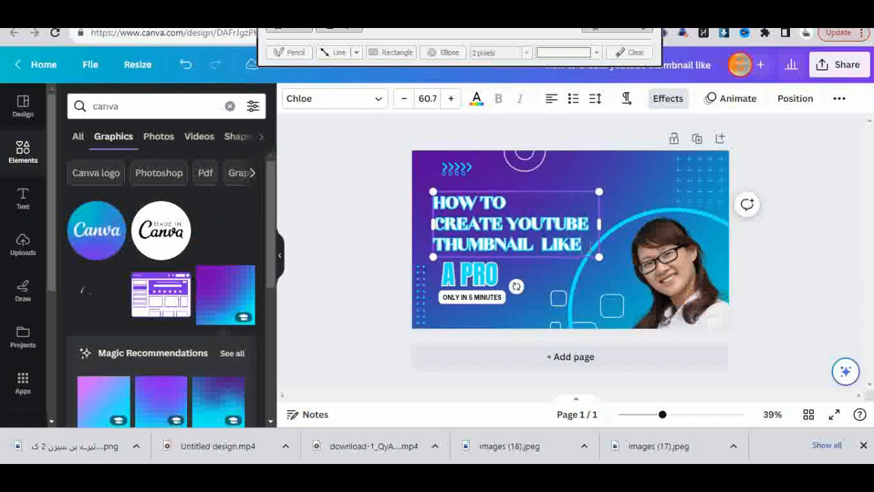
{"action": "left_click", "coordinate": [786, 216]}
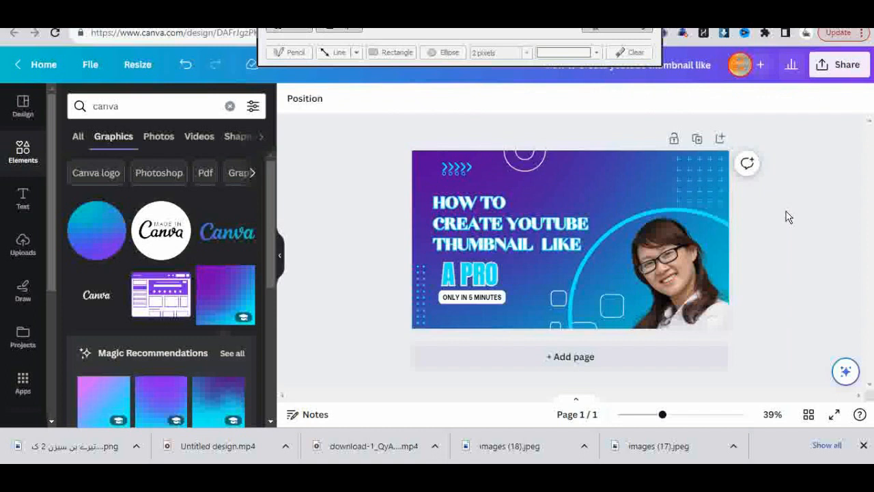
Recolor the concentric circles at the thumbnail's upper edge to the blue-violet shade from the photo colors.
{"action": "left_click", "coordinate": [536, 173]}
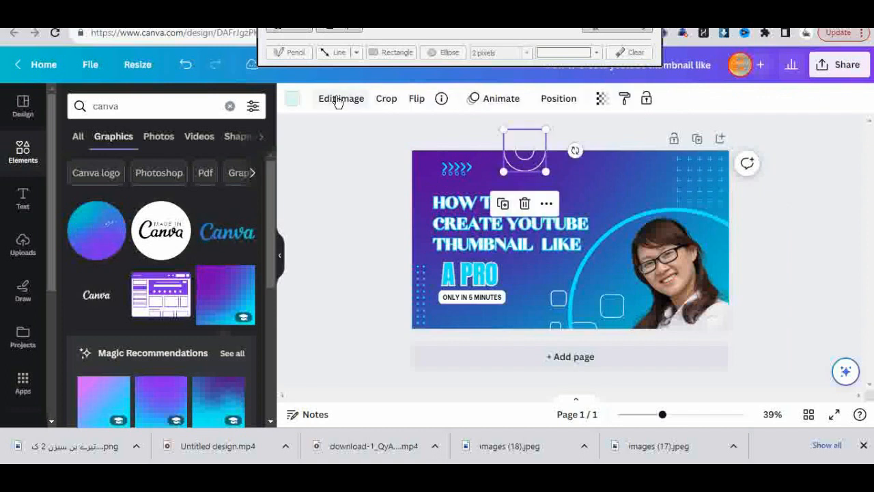
{"action": "left_click", "coordinate": [299, 100]}
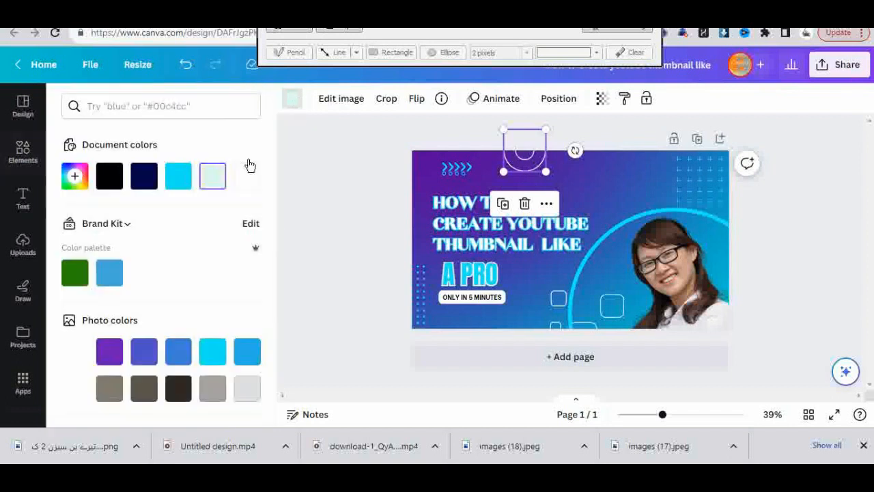
{"action": "left_click", "coordinate": [144, 352]}
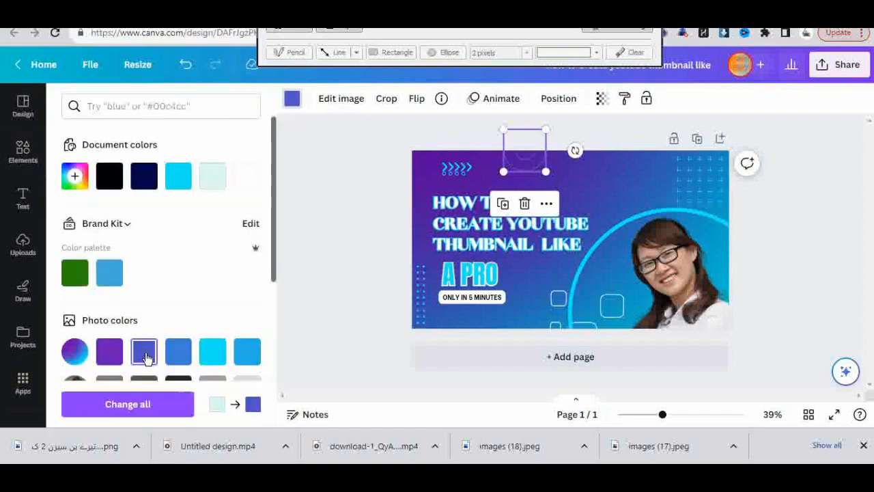
{"action": "left_click", "coordinate": [695, 267]}
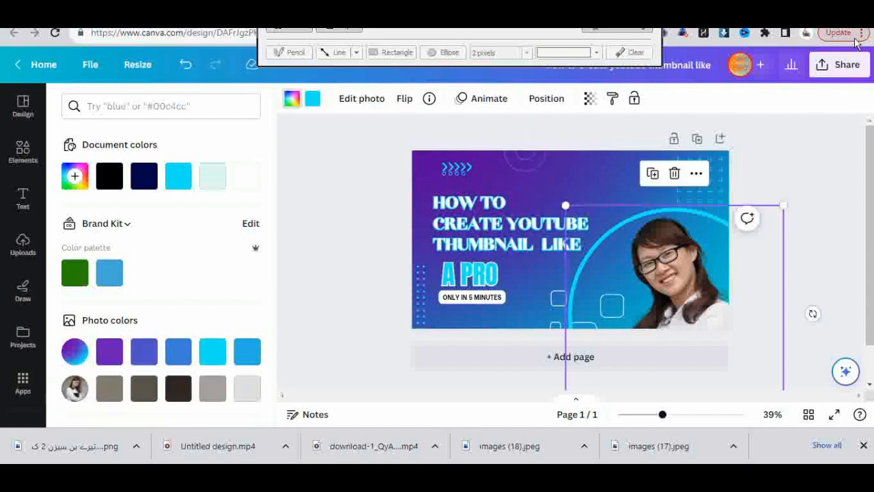
Change the number in the label below "A PRO" so that it reads "ONLY IN 7 MINUTES".
{"action": "left_click", "coordinate": [846, 64]}
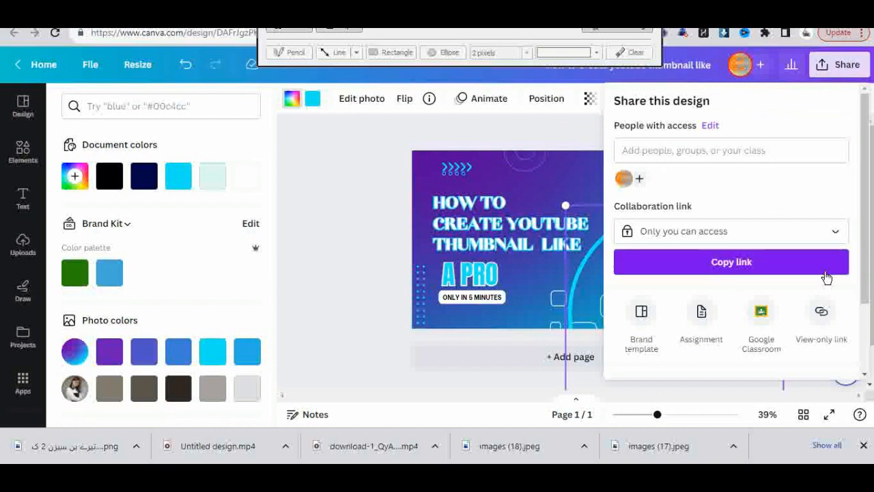
{"action": "left_click_drag", "start_coordinate": [870, 273], "coordinate": [870, 332]}
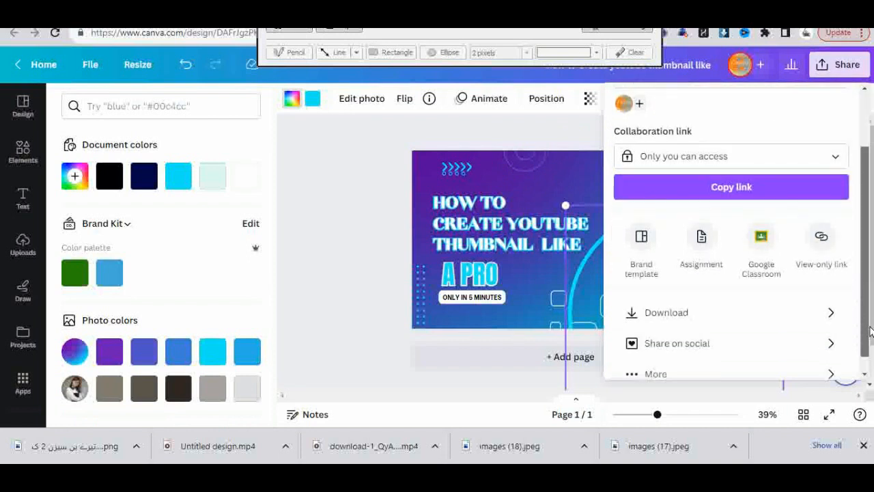
{"action": "left_click", "coordinate": [486, 297]}
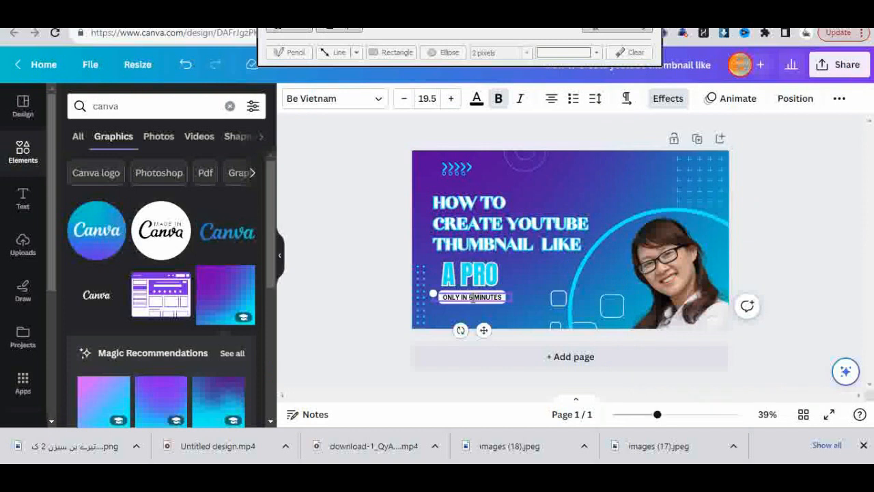
{"action": "key", "text": "BackSpace"}
{"action": "type", "text": "7"}
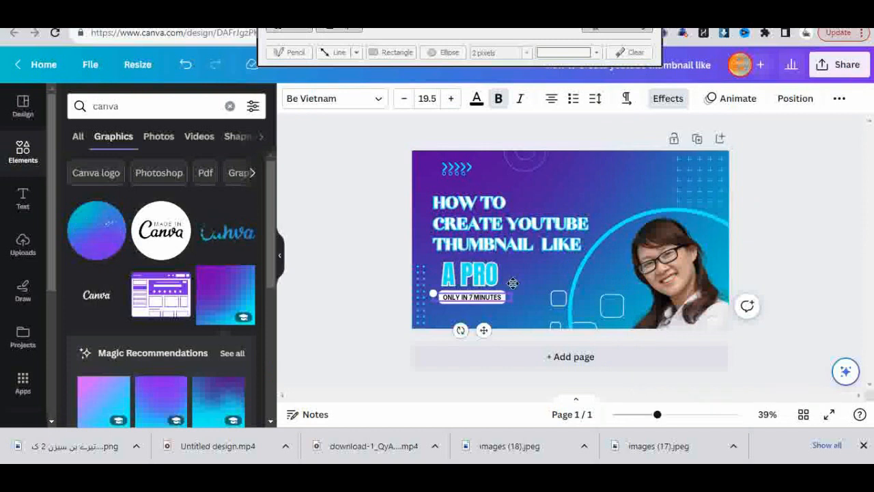
Download the finished thumbnail as a PNG at 1,280 × 720 px.
{"action": "left_click", "coordinate": [842, 69]}
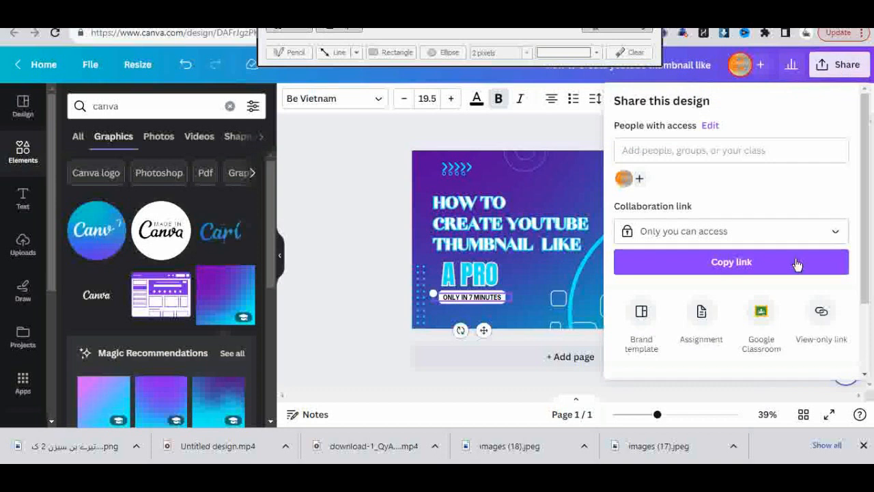
{"action": "scroll", "coordinate": [864, 285], "scroll_direction": "down", "scroll_amount": 3}
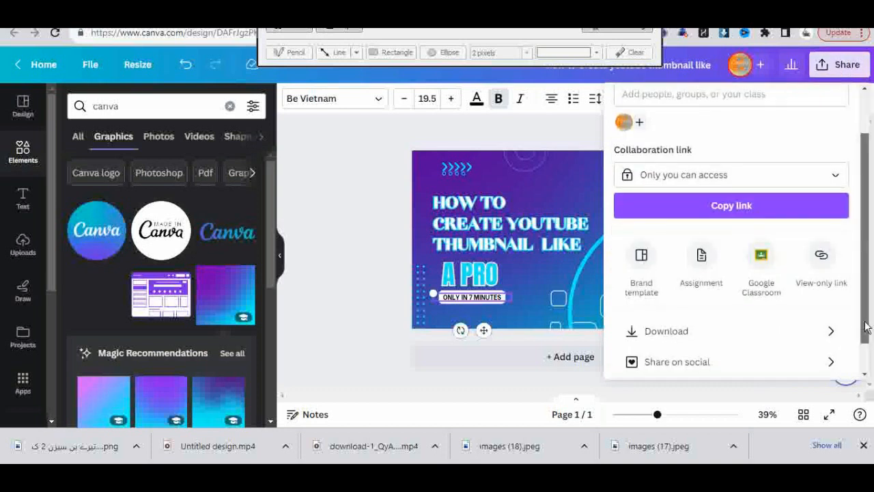
{"action": "left_click", "coordinate": [757, 321]}
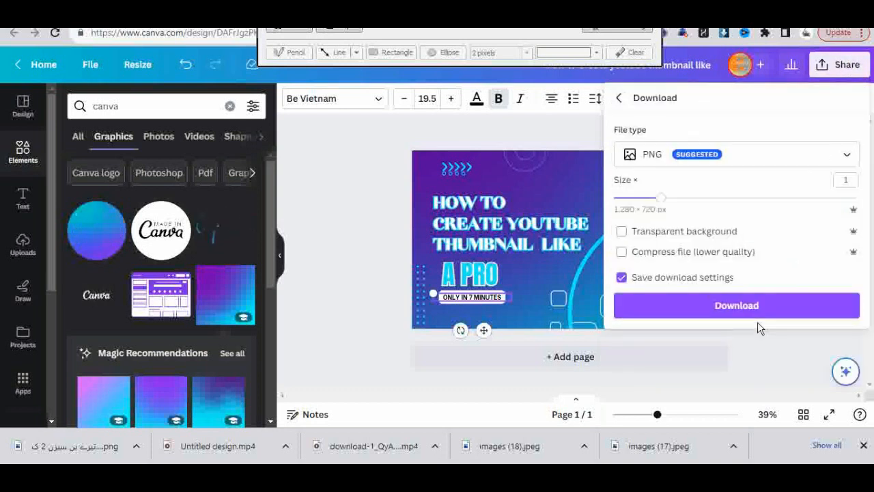
{"action": "left_click", "coordinate": [738, 306]}
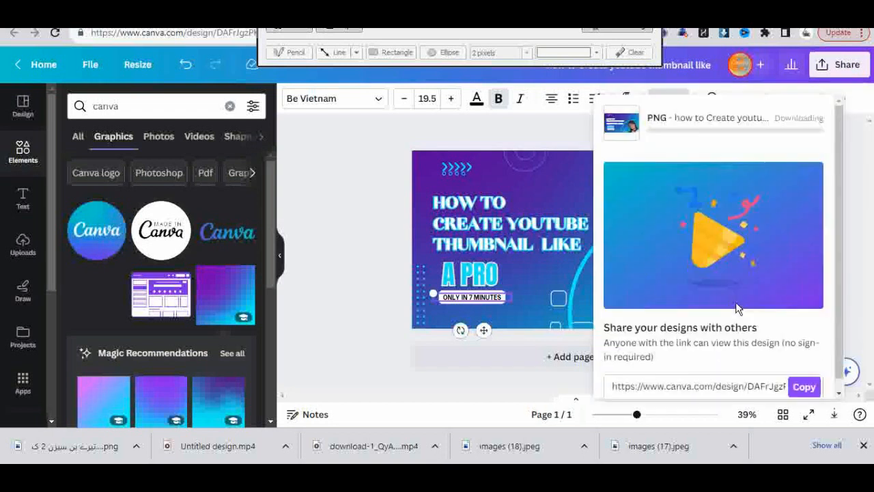